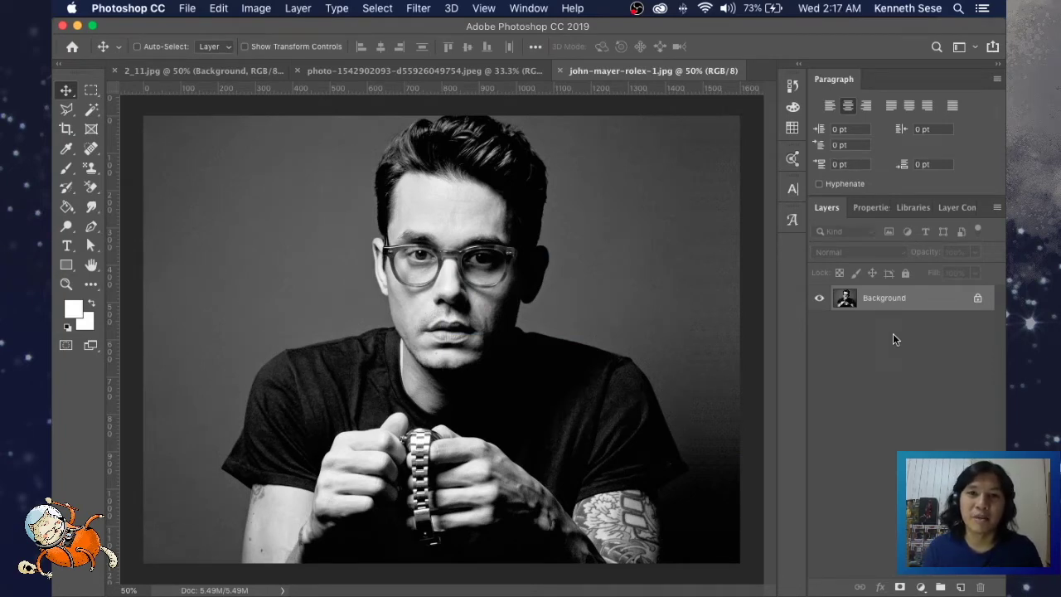
# Zoom the portrait back to 50% and glance at the neon street photo document.
pyautogui.press('super+minus')
pyautogui.press('super+minus')
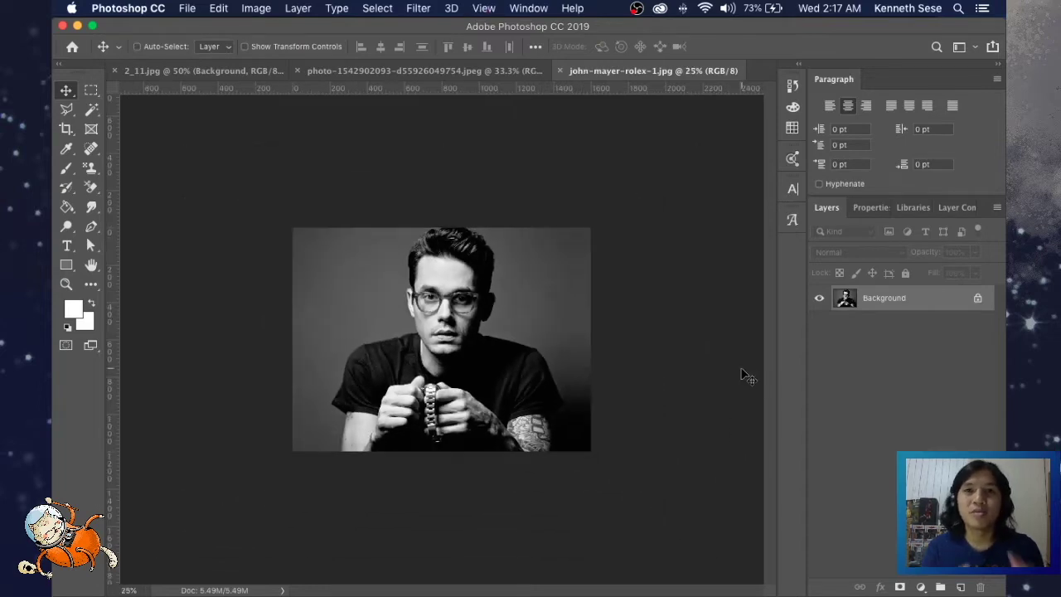
pyautogui.press('z')
pyautogui.click(520, 334)
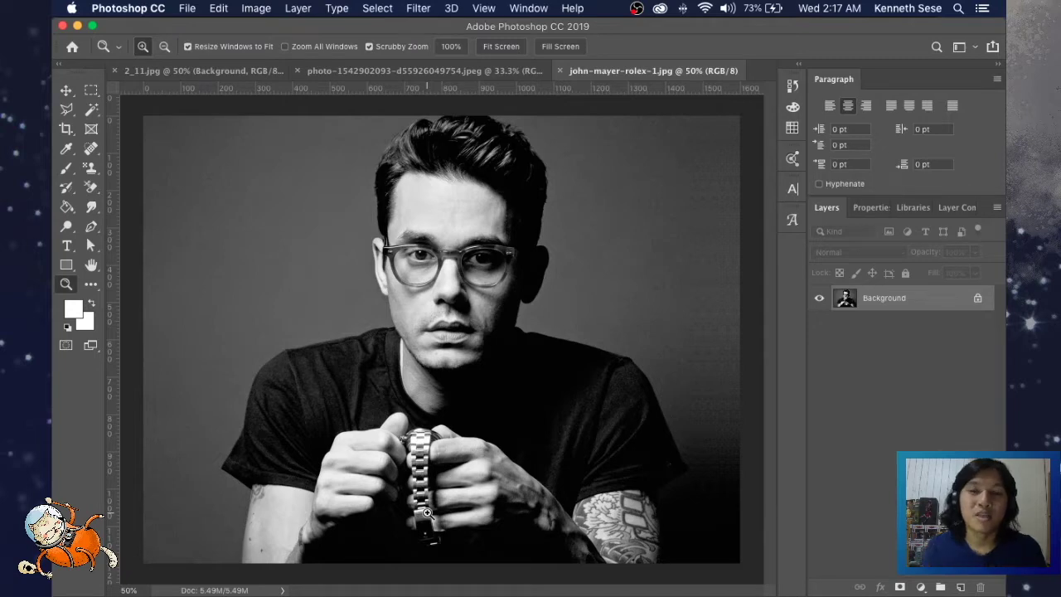
pyautogui.click(422, 71)
pyautogui.click(656, 70)
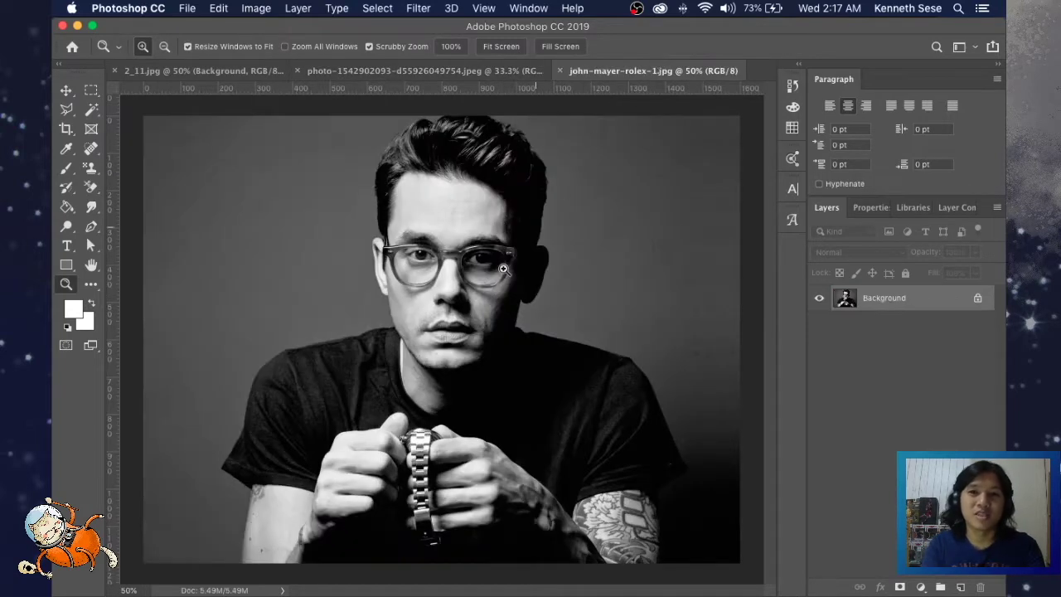
pyautogui.click(470, 72)
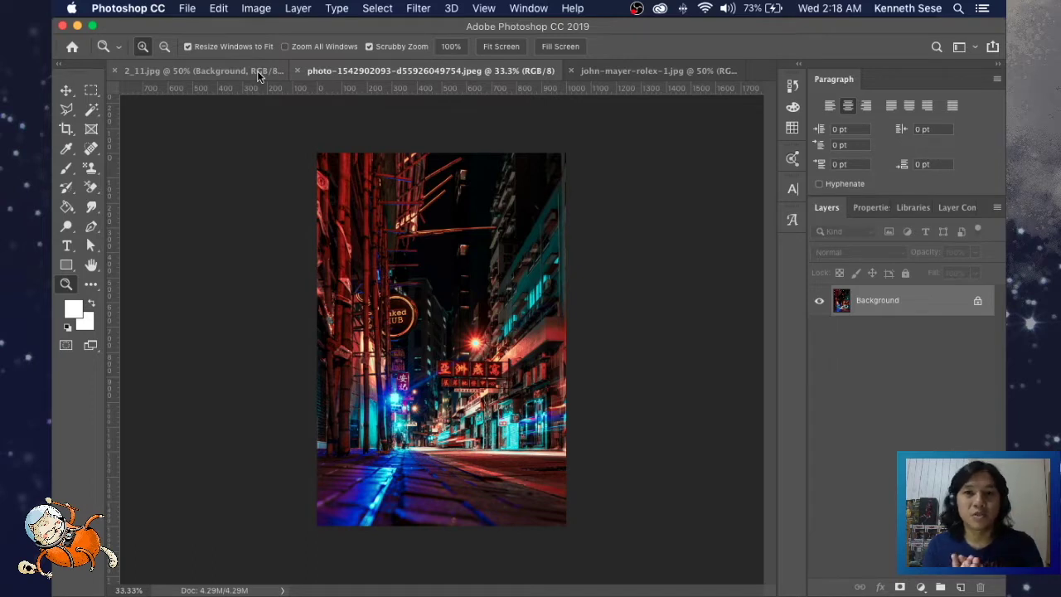
# Reveal the finished double-exposure portrait (Rectangle 1 copy) in the 2_11.jpg polaroid frame.
pyautogui.click(257, 71)
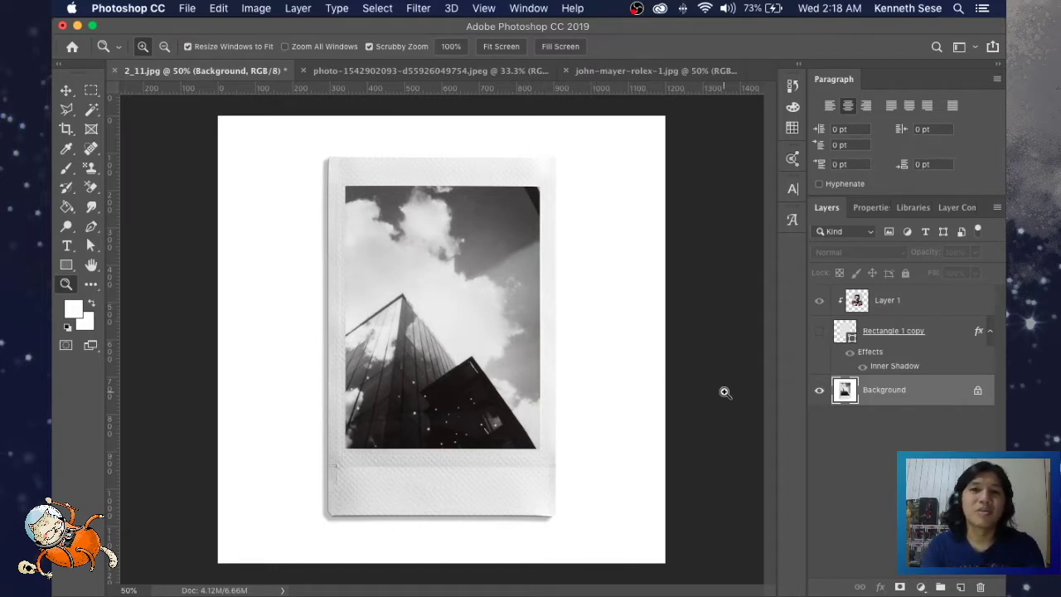
pyautogui.click(660, 62)
pyautogui.click(454, 77)
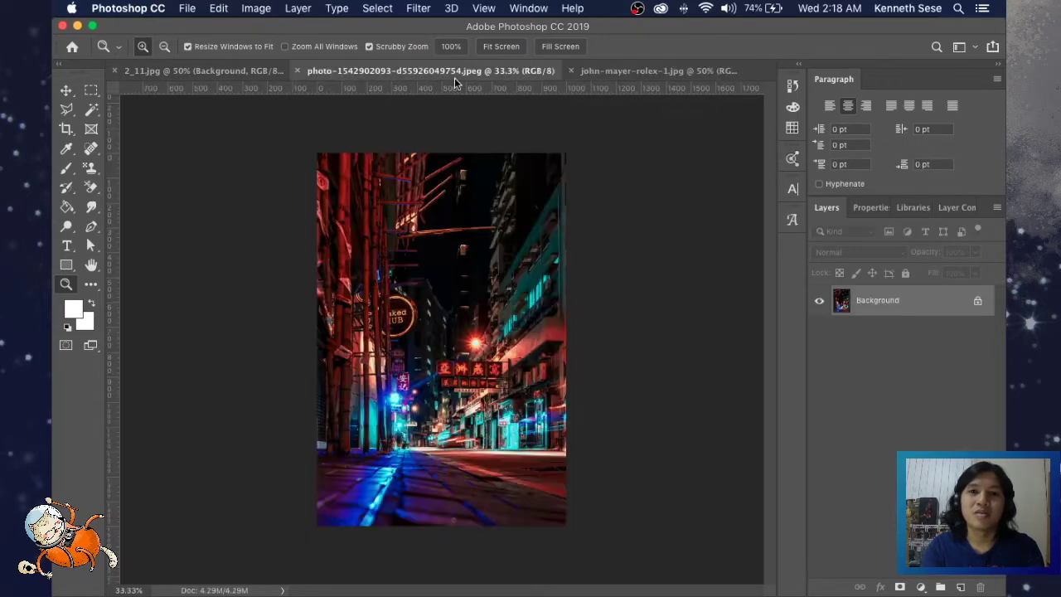
pyautogui.click(245, 71)
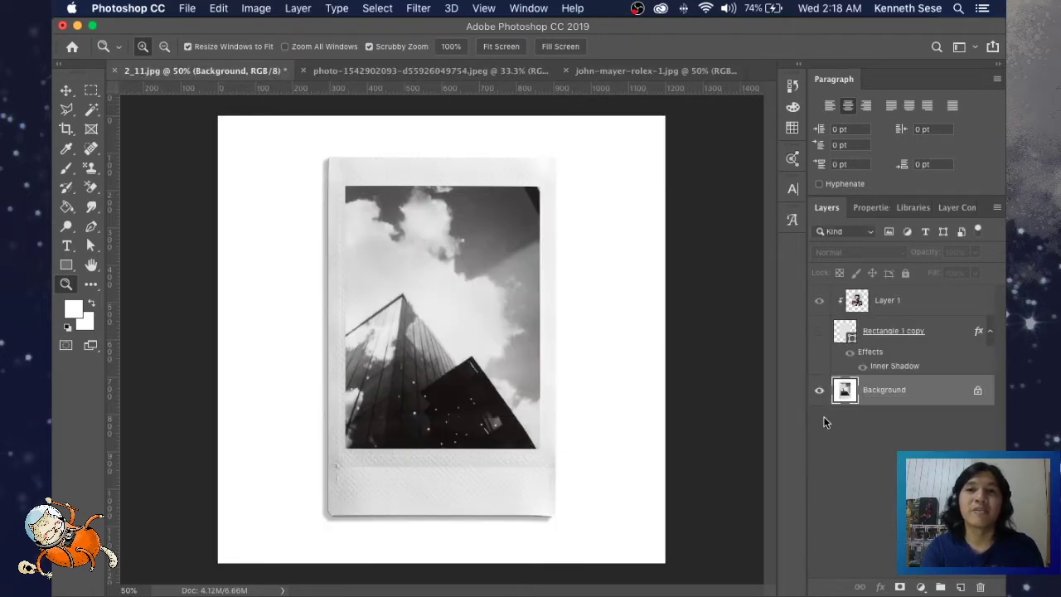
pyautogui.click(818, 332)
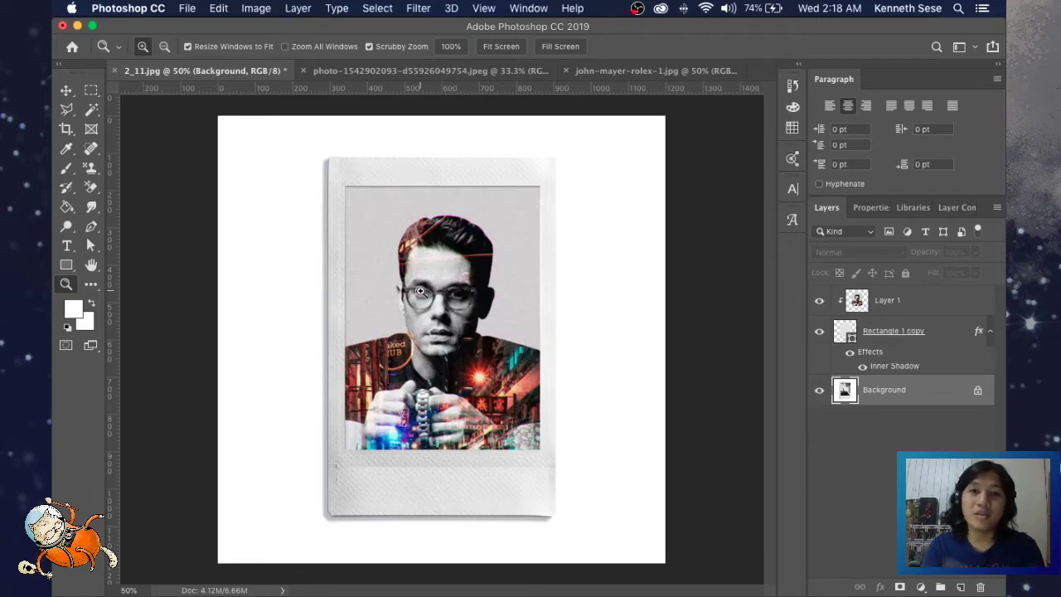
pyautogui.press('v')
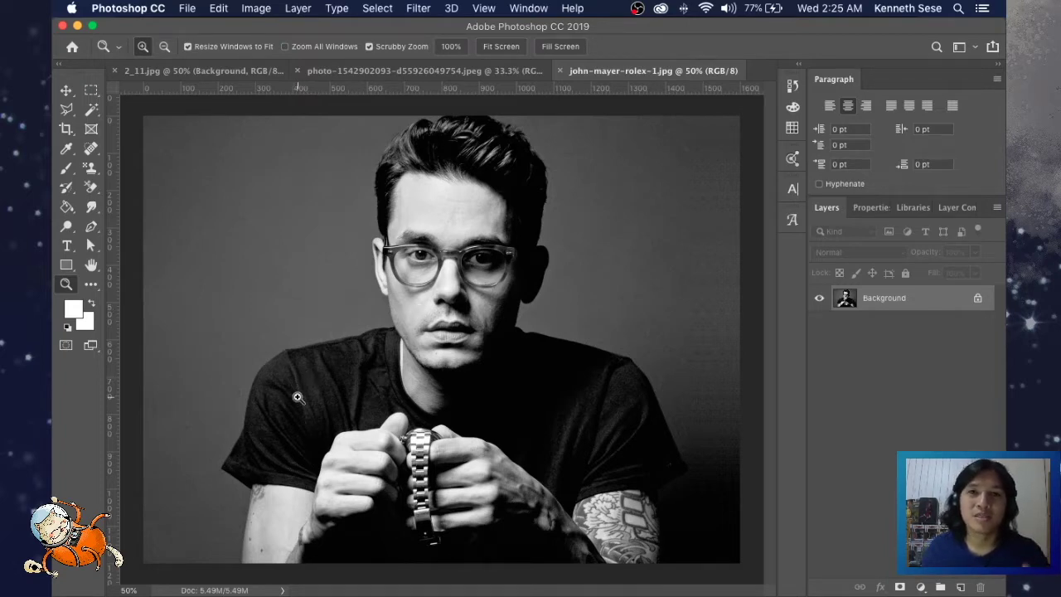
# Zoom to 100% on the arm and set the Pen tool to Path mode.
pyautogui.click(282, 418)
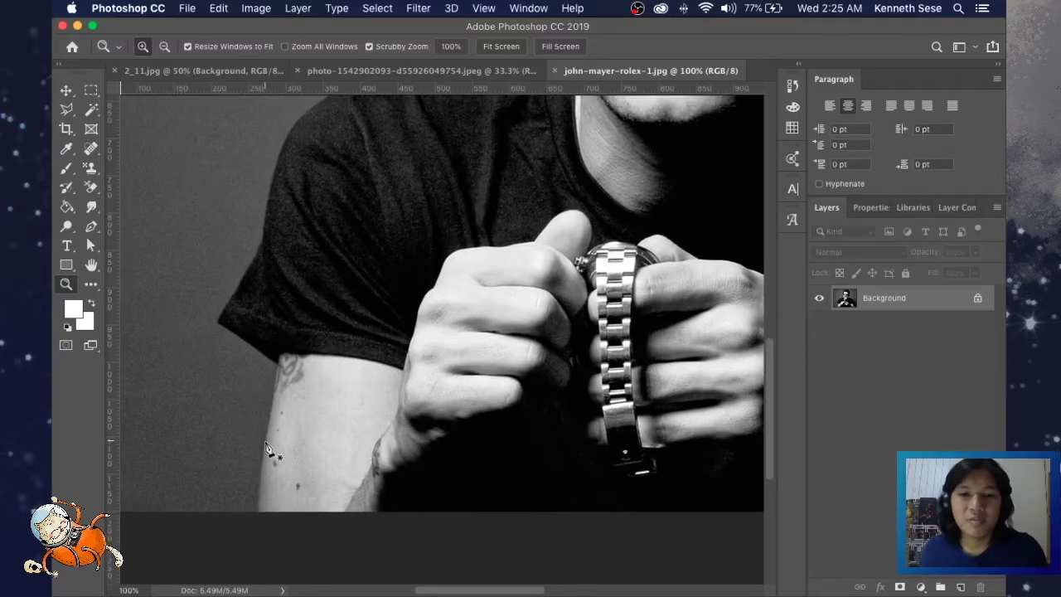
pyautogui.press('p')
pyautogui.click(163, 45)
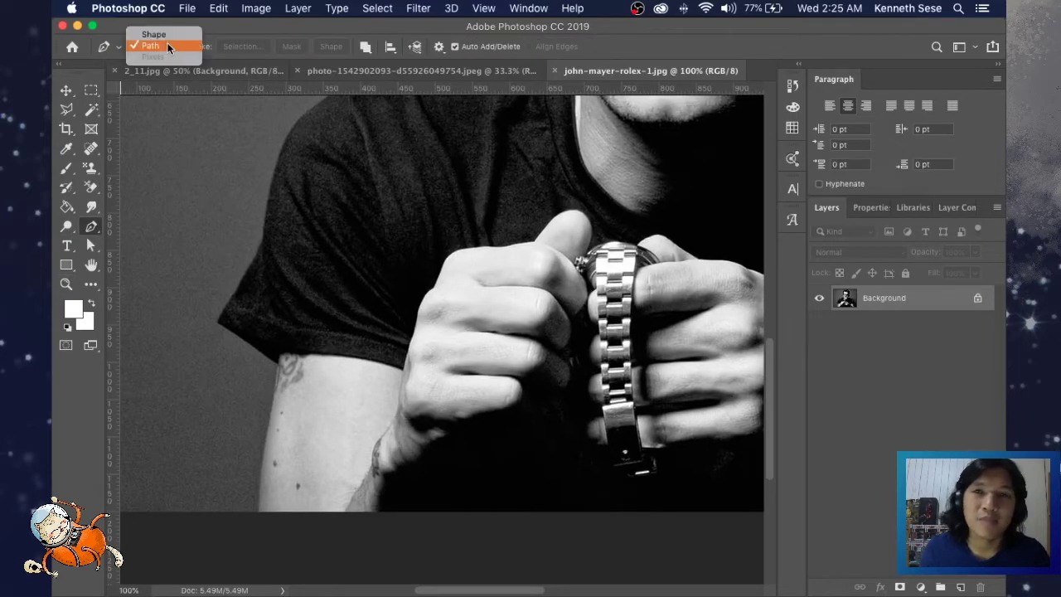
pyautogui.click(167, 42)
# Trace the path up the left arm, sleeve and top of the shoulder.
pyautogui.click(259, 518)
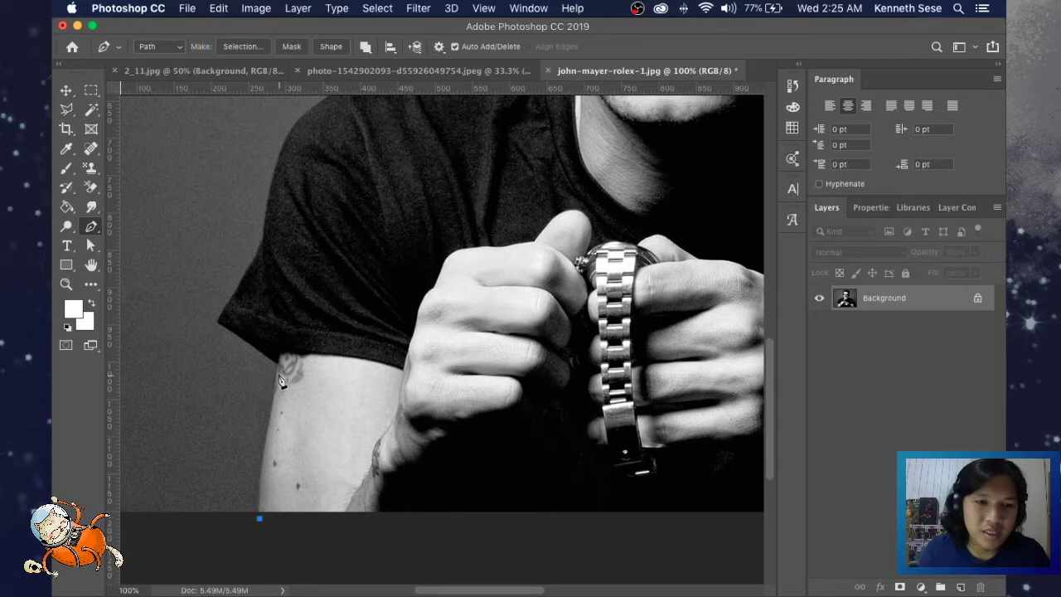
pyautogui.moveTo(279, 367); pyautogui.dragTo(290, 329)
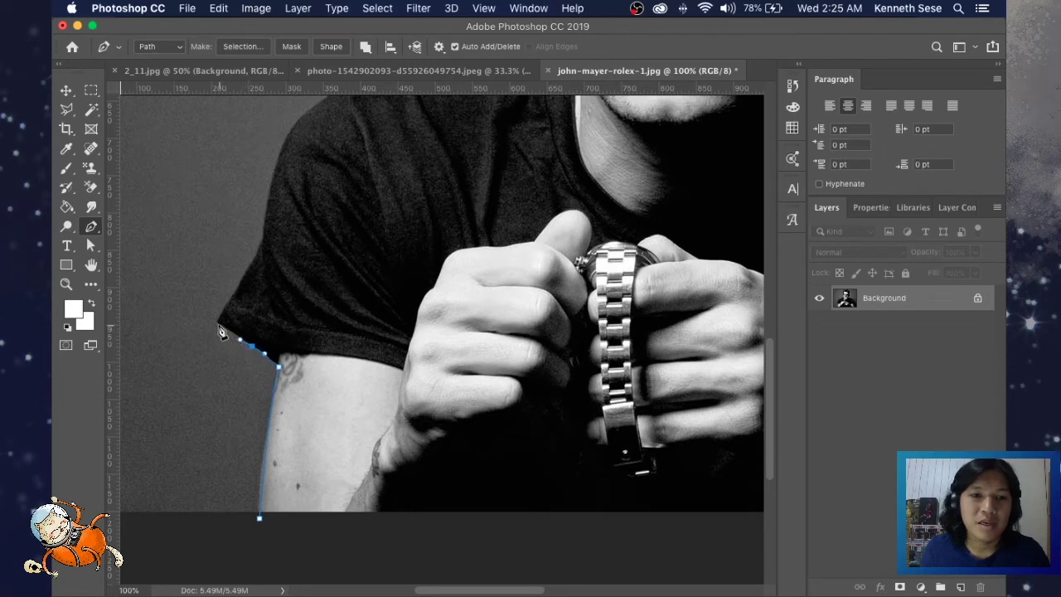
pyautogui.click(218, 324)
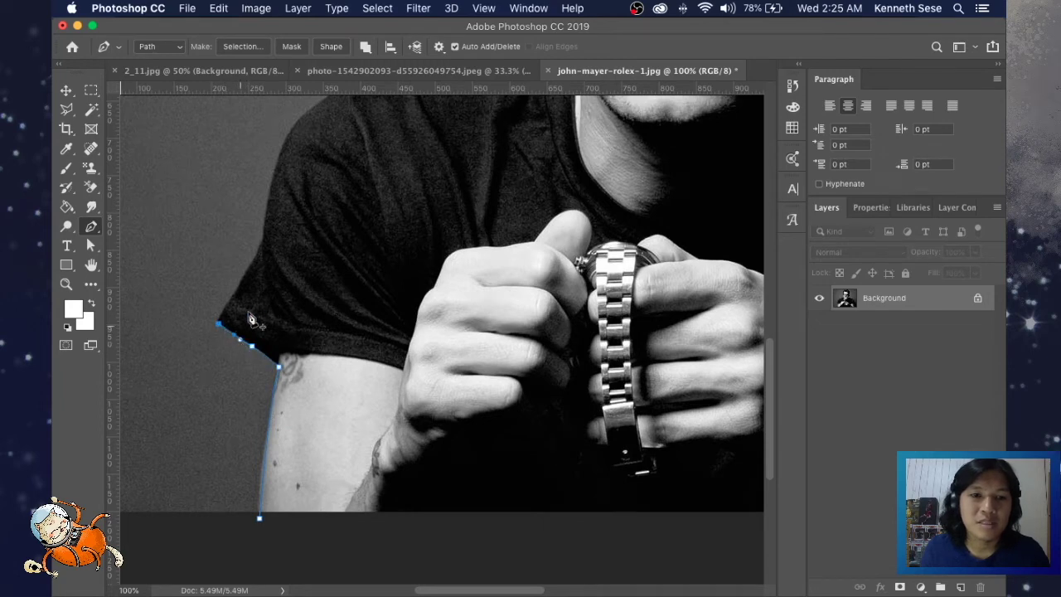
pyautogui.click(262, 242)
pyautogui.moveTo(319, 184); pyautogui.dragTo(301, 319)
pyautogui.moveTo(534, 132)
pyautogui.mouseDown()
pyautogui.moveTo(461, 335)
pyautogui.moveTo(419, 126)
pyautogui.moveTo(406, 283)
pyautogui.mouseUp()
pyautogui.press('super+r')
# Continue the path along the hairline, over the head and along the neck and shoulder.
pyautogui.click(513, 131)
pyautogui.scroll(2, 522, 140)
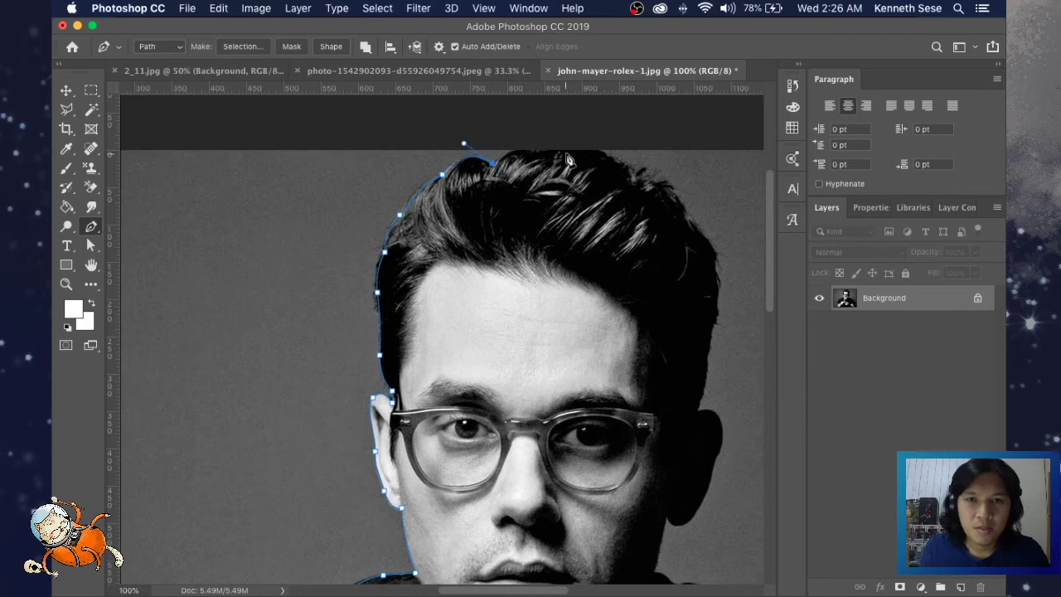
pyautogui.moveTo(567, 159)
pyautogui.mouseDown()
pyautogui.moveTo(638, 178)
pyautogui.moveTo(700, 232)
pyautogui.moveTo(700, 428)
pyautogui.moveTo(530, 241)
pyautogui.moveTo(545, 285)
pyautogui.moveTo(517, 336)
pyautogui.moveTo(490, 313)
pyautogui.mouseUp()
pyautogui.click(497, 396)
pyautogui.click(583, 412)
pyautogui.click(659, 423)
pyautogui.click(723, 444)
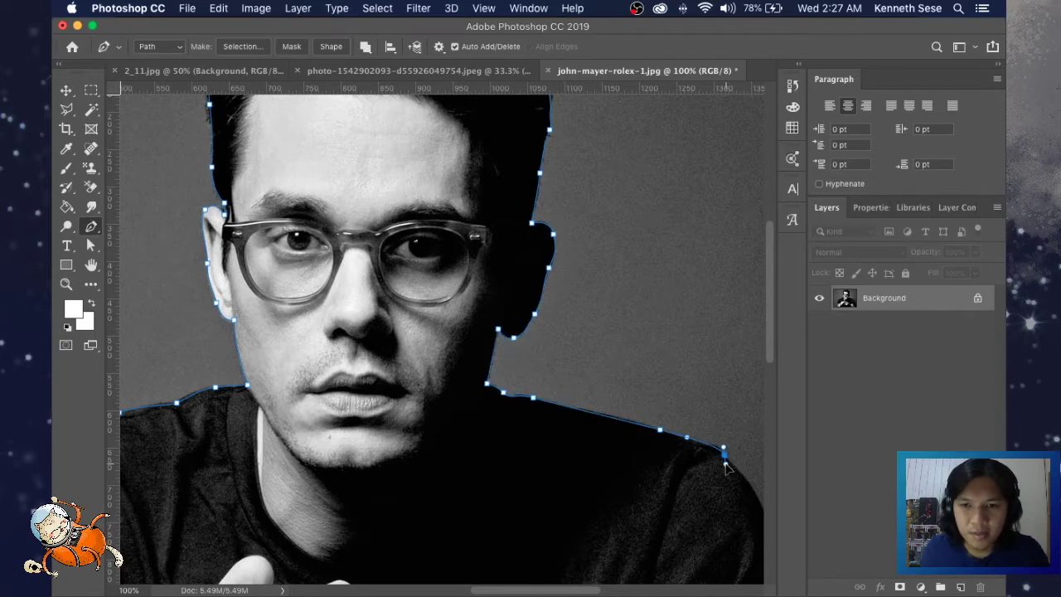
# Finish the path down the other sleeve and arm, then zoom out to the whole figure.
pyautogui.scroll(-5, 495, 214)
pyautogui.hscroll(4, 495, 213)
pyautogui.click(496, 211)
pyautogui.click(559, 360)
pyautogui.click(501, 410)
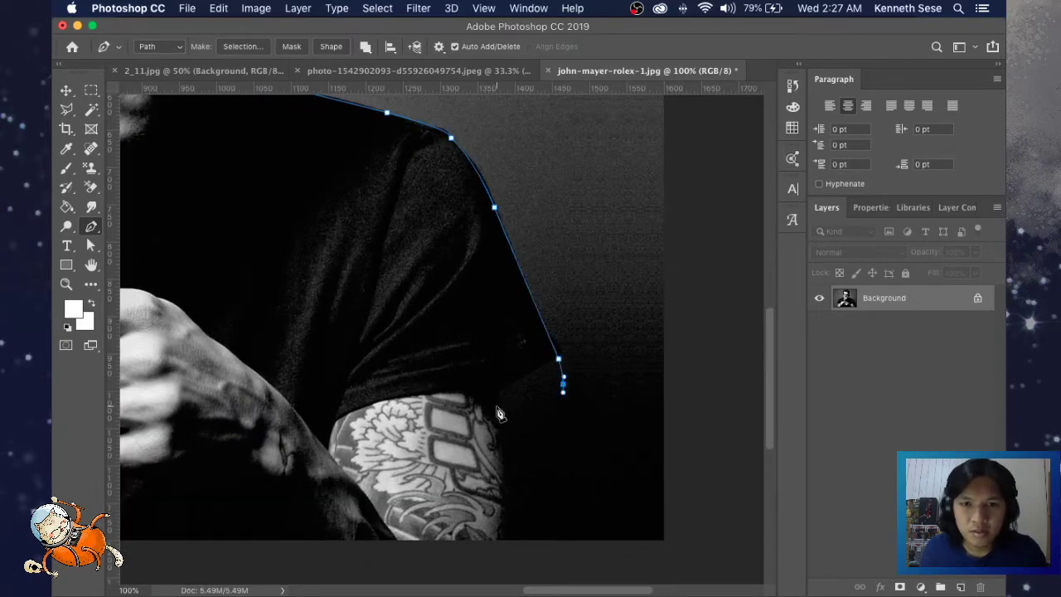
pyautogui.click(497, 561)
pyautogui.scroll(-3, 317, 443)
pyautogui.hscroll(6, 317, 442)
pyautogui.press('super+minus')
pyautogui.press('super+minus')
pyautogui.press('super+minus')
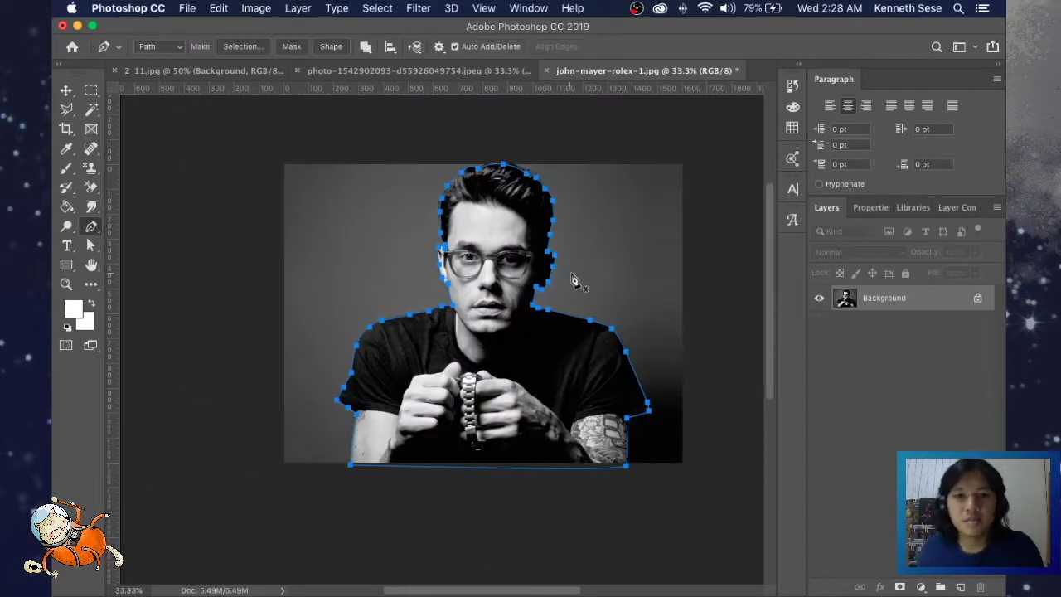
# Turn the figure's pen path into a selection with Make Selection.
pyautogui.rightClick(590, 265)
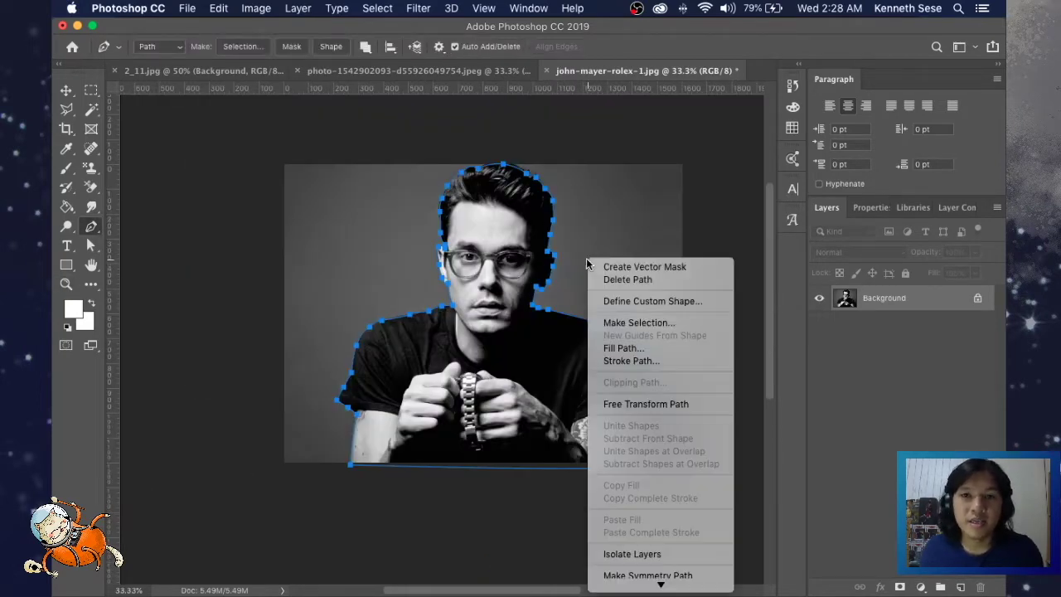
pyautogui.click(625, 323)
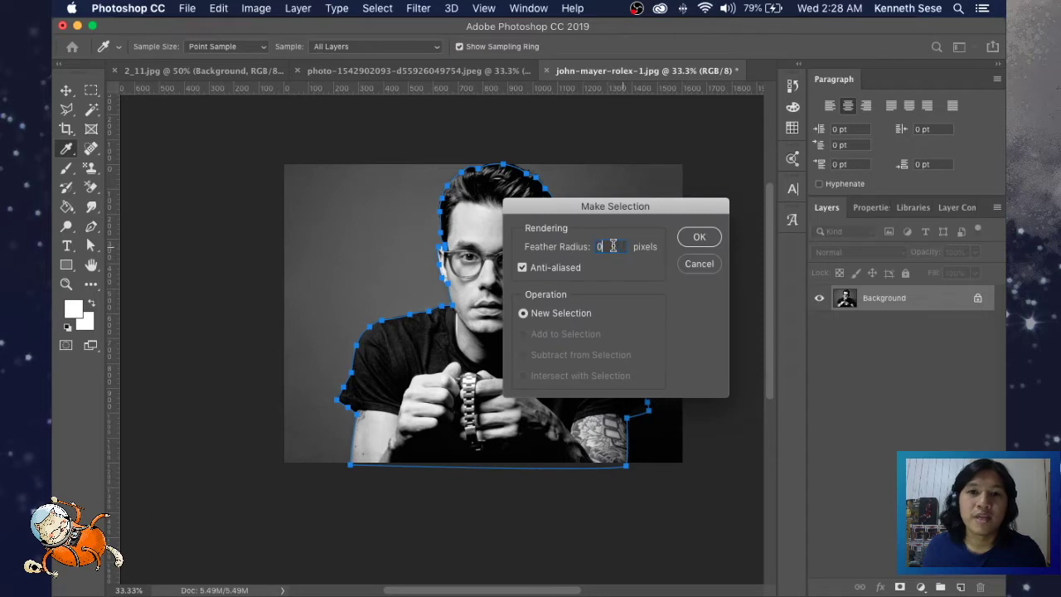
pyautogui.click(699, 239)
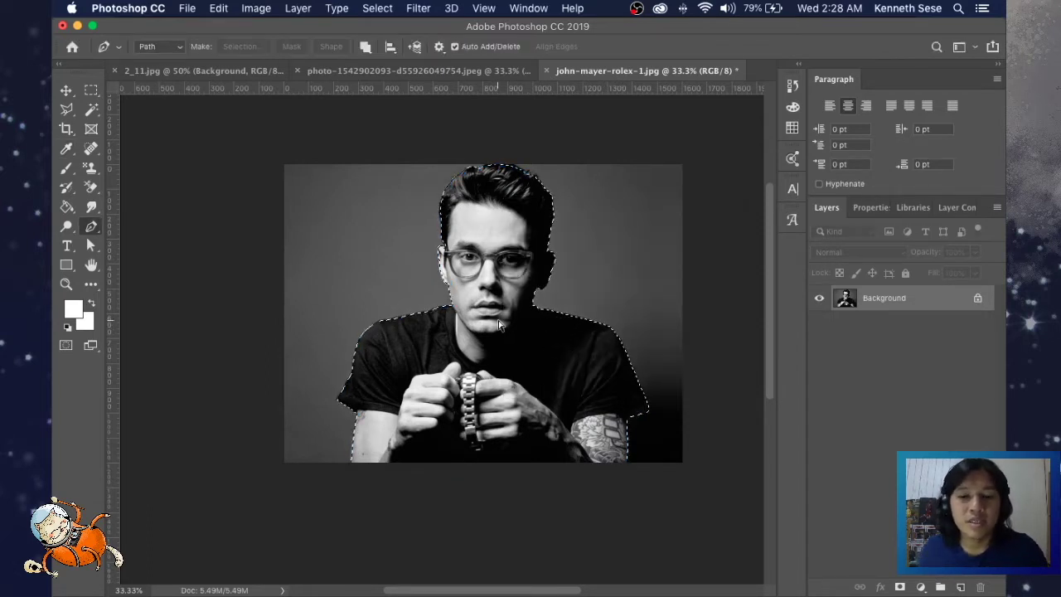
# Copy the selected man onto Layer 1 and hide the Background layer.
pyautogui.hotkey('ctrl', 'j')
pyautogui.click(832, 324)
pyautogui.click(819, 323)
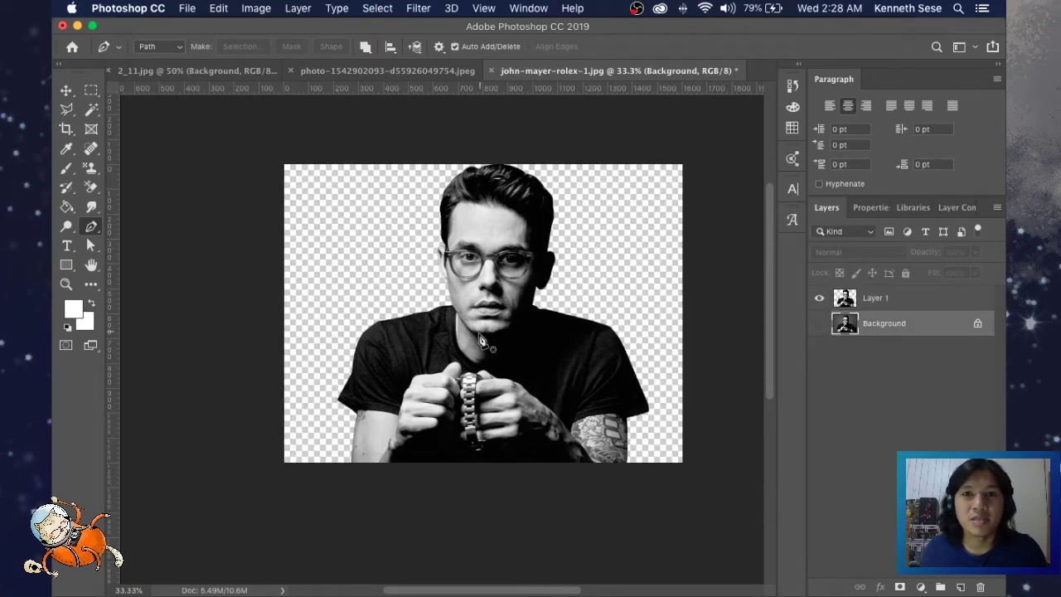
pyautogui.press('v')
pyautogui.click(447, 71)
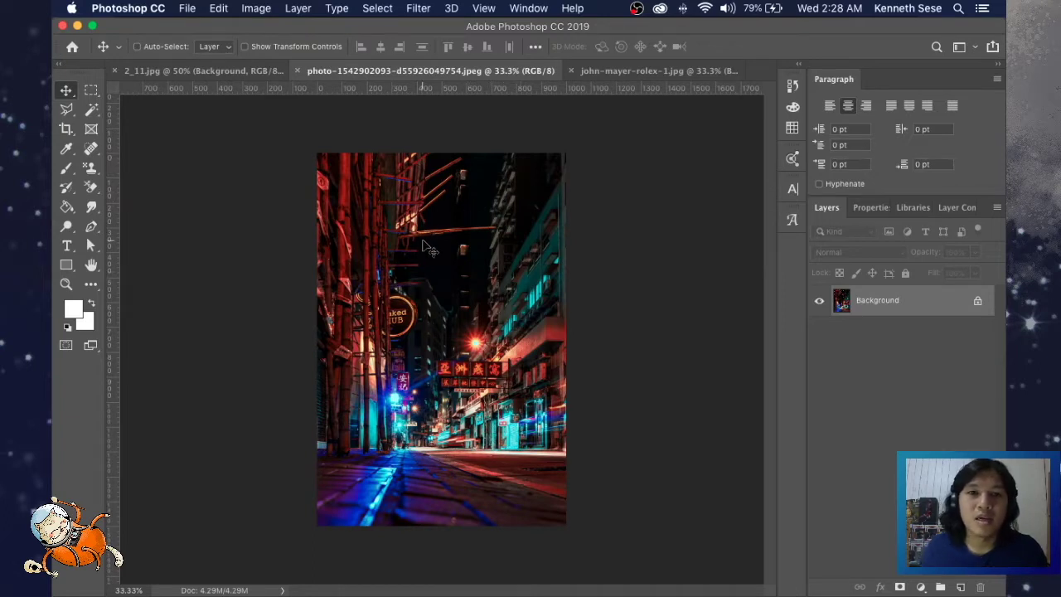
# Bring the neon street photo into the portrait as Layer 2 above Layer 1.
pyautogui.moveTo(458, 222)
pyautogui.mouseDown()
pyautogui.moveTo(468, 199)
pyautogui.moveTo(645, 60)
pyautogui.moveTo(560, 179)
pyautogui.mouseUp()
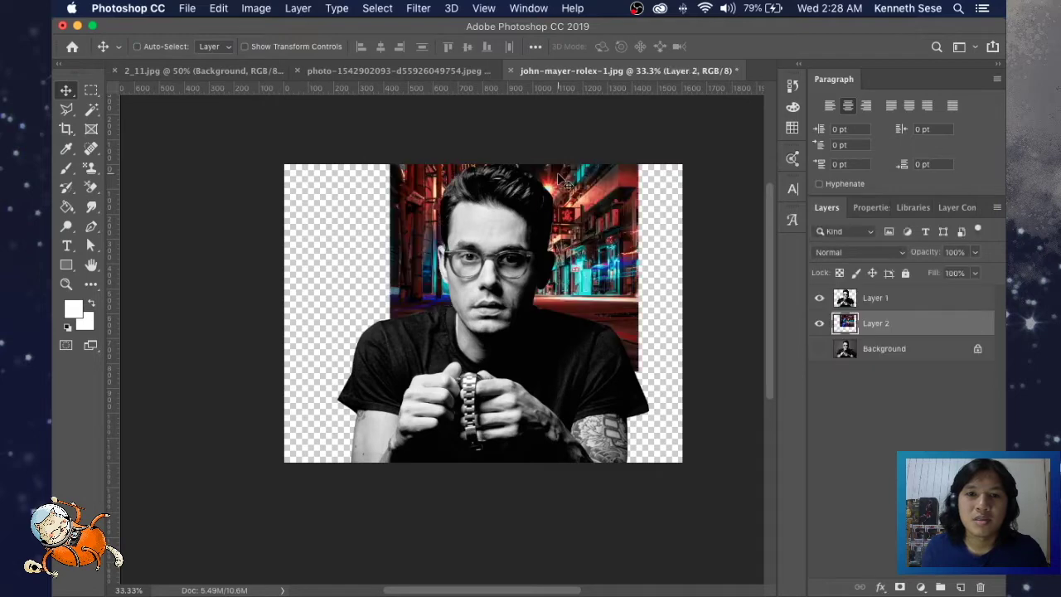
pyautogui.moveTo(866, 323); pyautogui.dragTo(877, 296)
pyautogui.moveTo(527, 285); pyautogui.dragTo(497, 291)
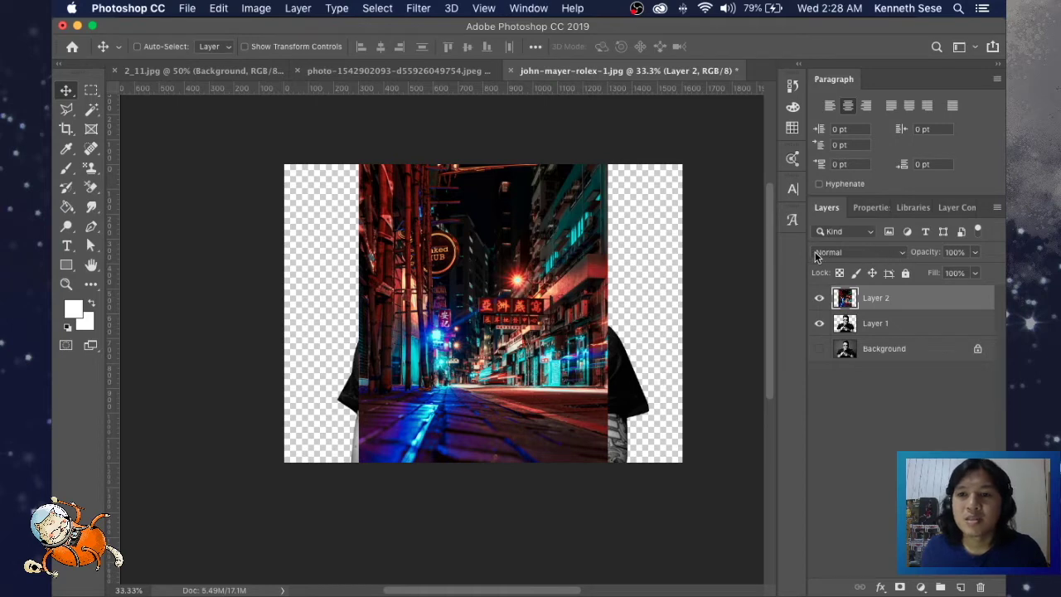
# Set Layer 2 to Screen, clip it to Layer 1, and shift it over the shirt.
pyautogui.click(898, 254)
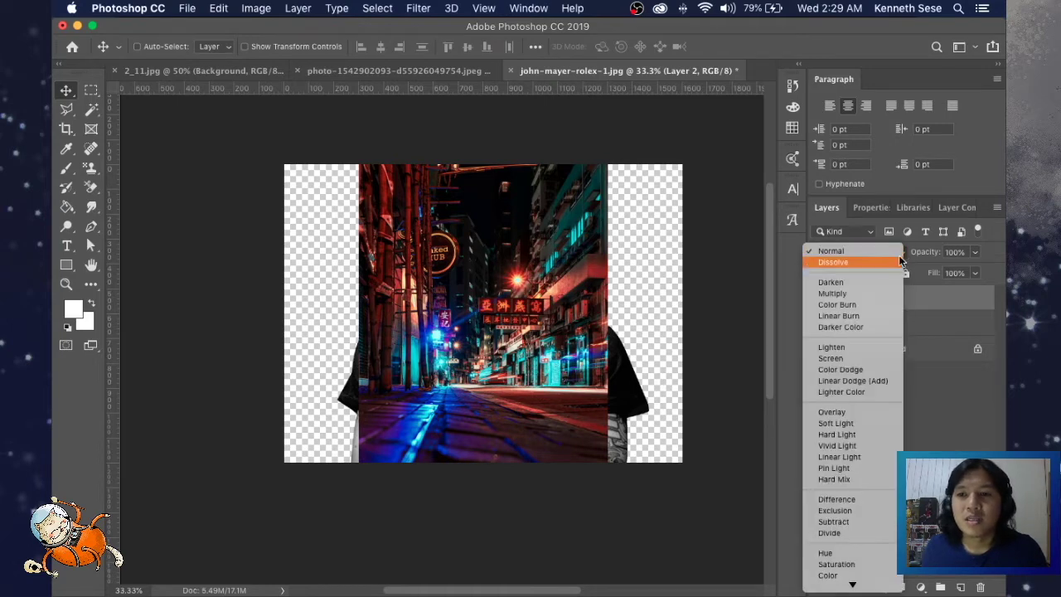
pyautogui.click(841, 358)
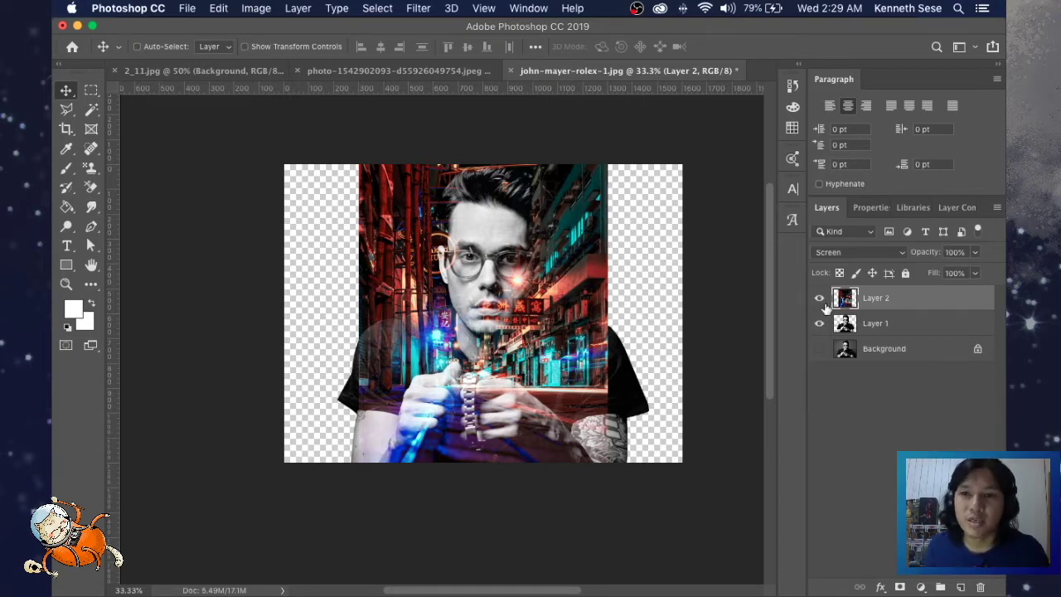
pyautogui.click(819, 298)
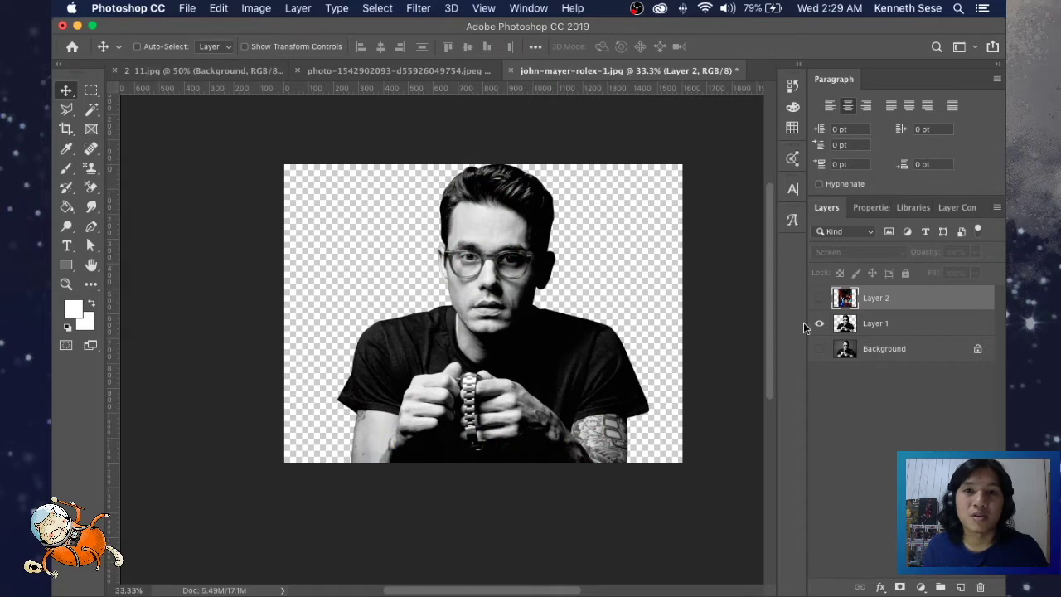
pyautogui.click(819, 298)
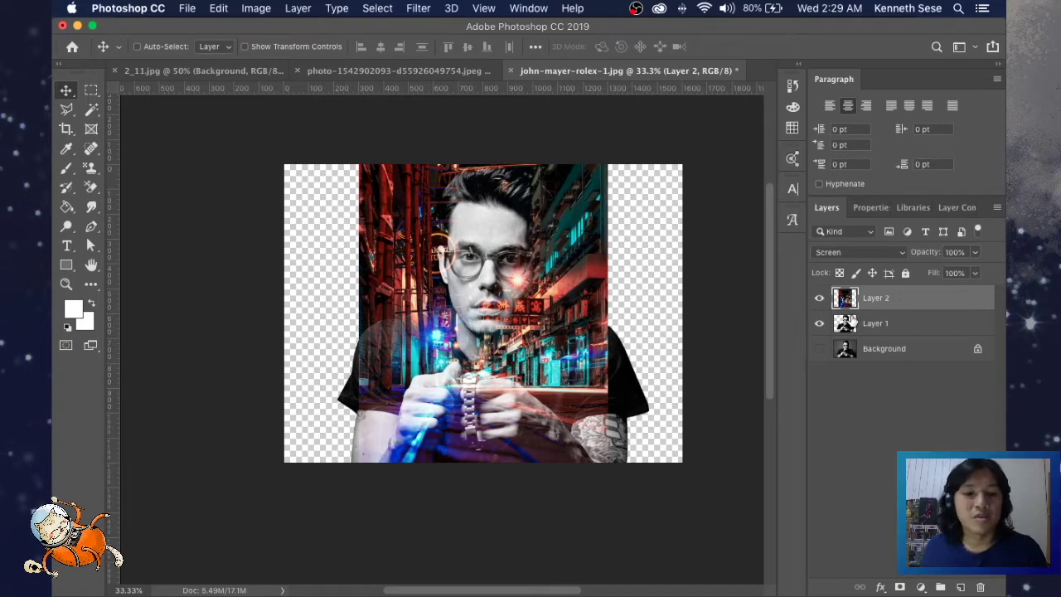
pyautogui.keyDown('alt'); pyautogui.click(852, 312); pyautogui.keyUp('alt')
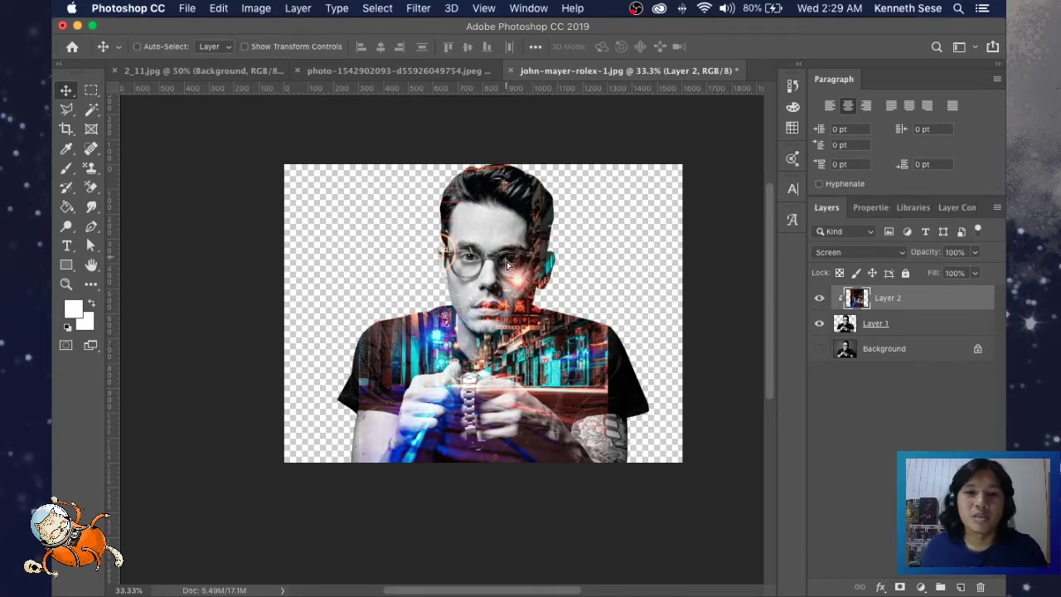
pyautogui.moveTo(522, 282)
pyautogui.mouseDown()
pyautogui.moveTo(497, 286)
pyautogui.moveTo(513, 273)
pyautogui.mouseUp()
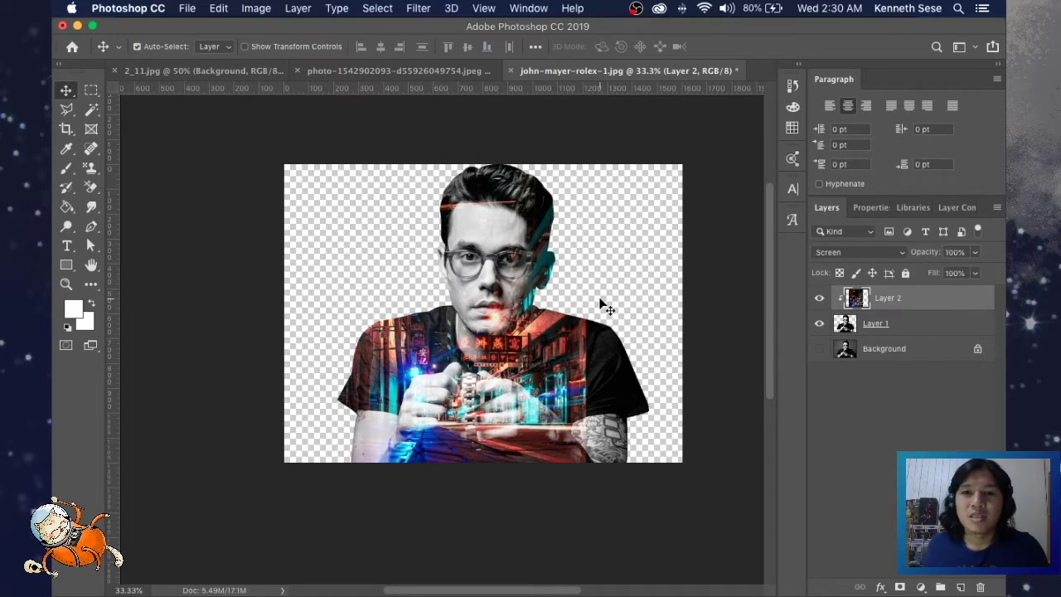
# Enlarge the city overlay and move it lower on the portrait, viewing at 33.3%.
pyautogui.hotkey('ctrl', 't')
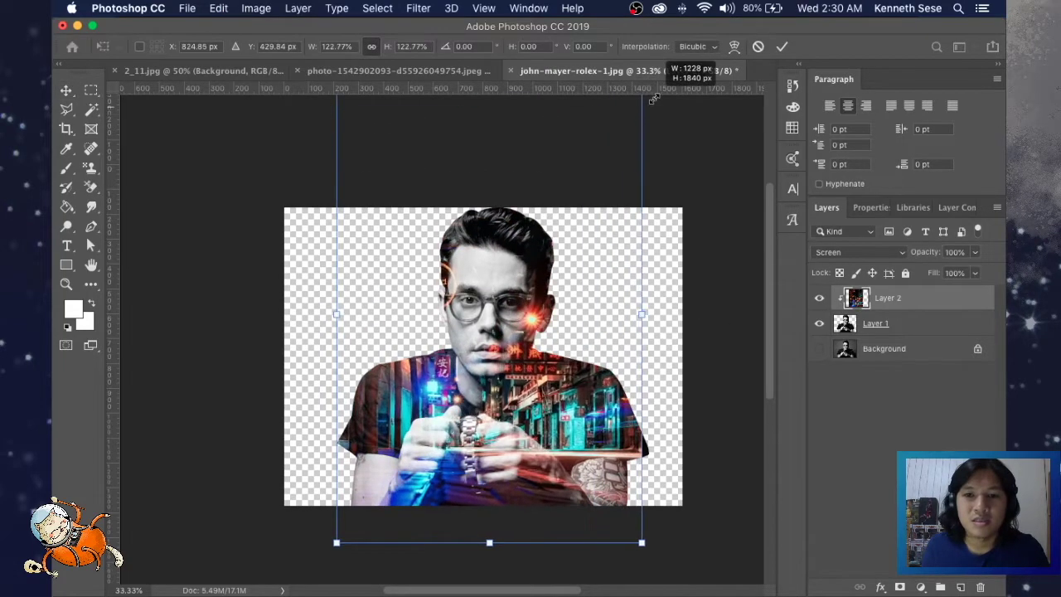
pyautogui.moveTo(585, 128); pyautogui.dragTo(649, 91)
pyautogui.moveTo(571, 237); pyautogui.dragTo(569, 332)
pyautogui.press('Return')
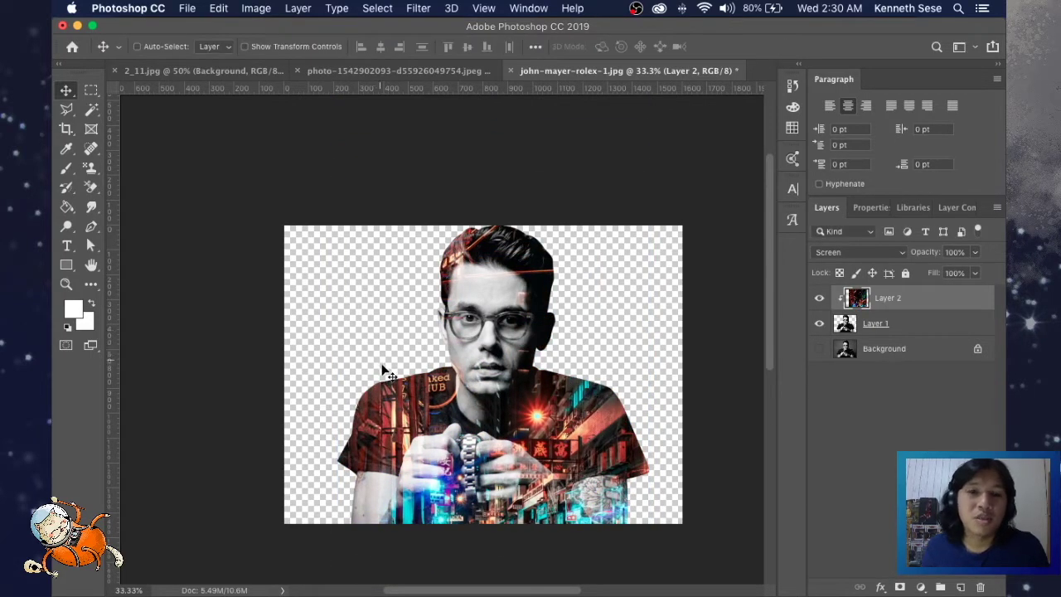
pyautogui.press('z')
pyautogui.keyDown('alt'); pyautogui.click(424, 342); pyautogui.keyUp('alt')
pyautogui.click(425, 344)
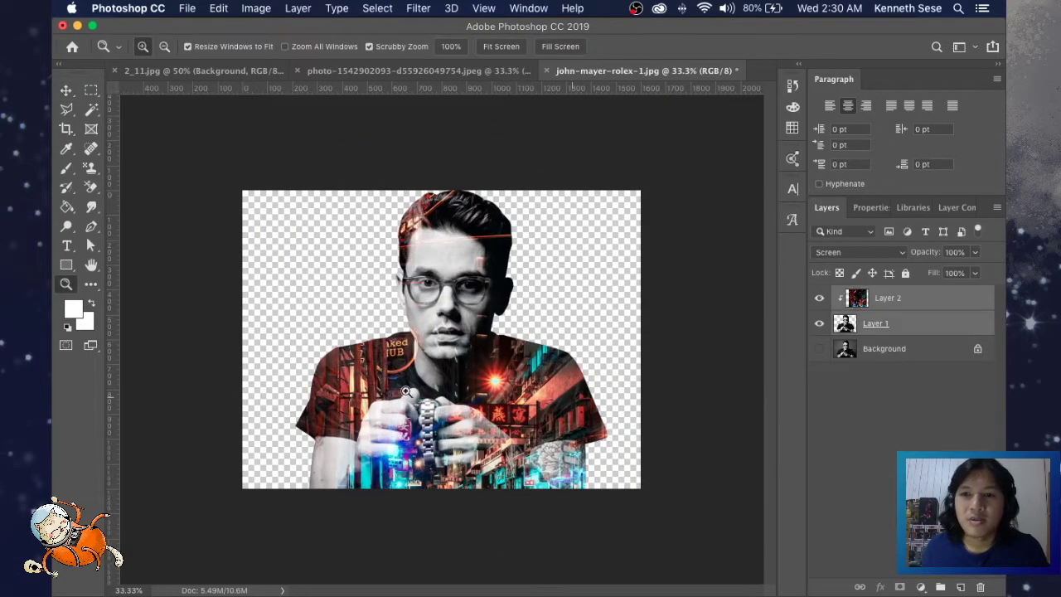
pyautogui.press('v')
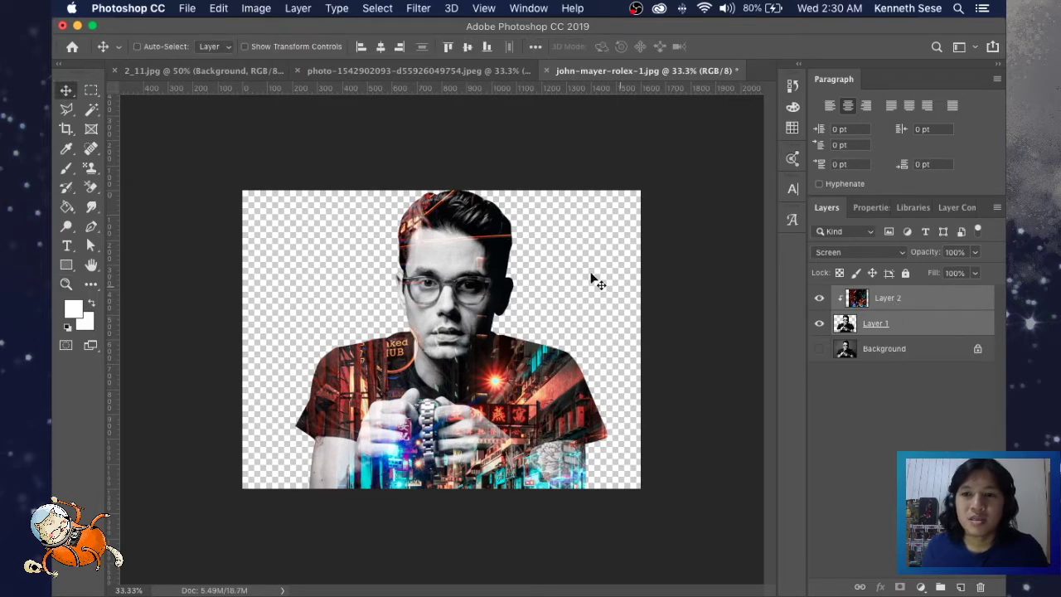
# Drag the portrait layers into 2_11.jpg, group the old layers as Group 1, and position the portrait over the frame.
pyautogui.moveTo(595, 282)
pyautogui.mouseDown()
pyautogui.moveTo(196, 47)
pyautogui.moveTo(398, 237)
pyautogui.mouseUp()
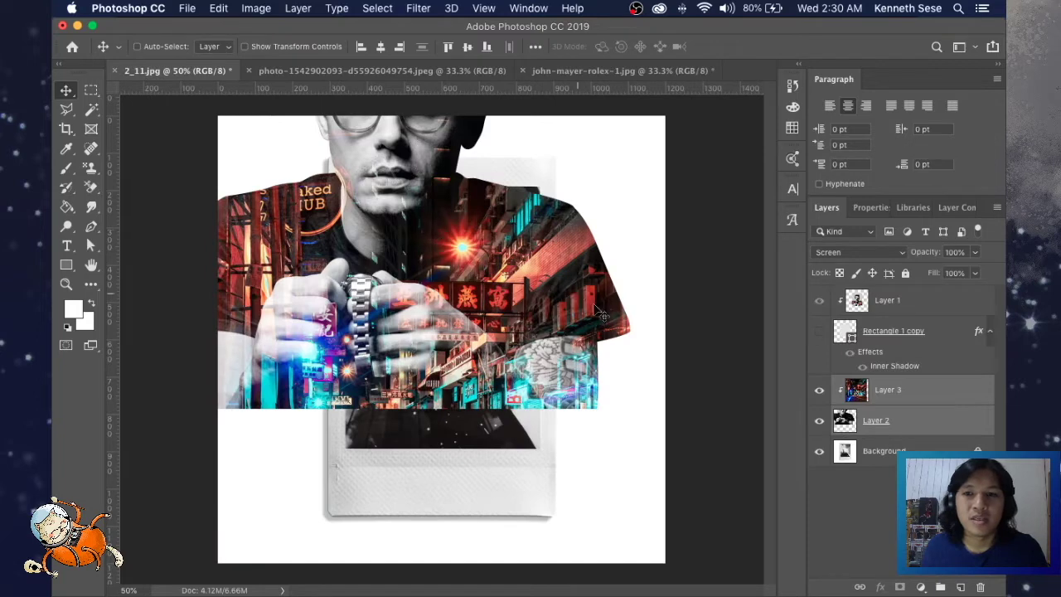
pyautogui.click(876, 331)
pyautogui.hotkey('ctrl', 'g')
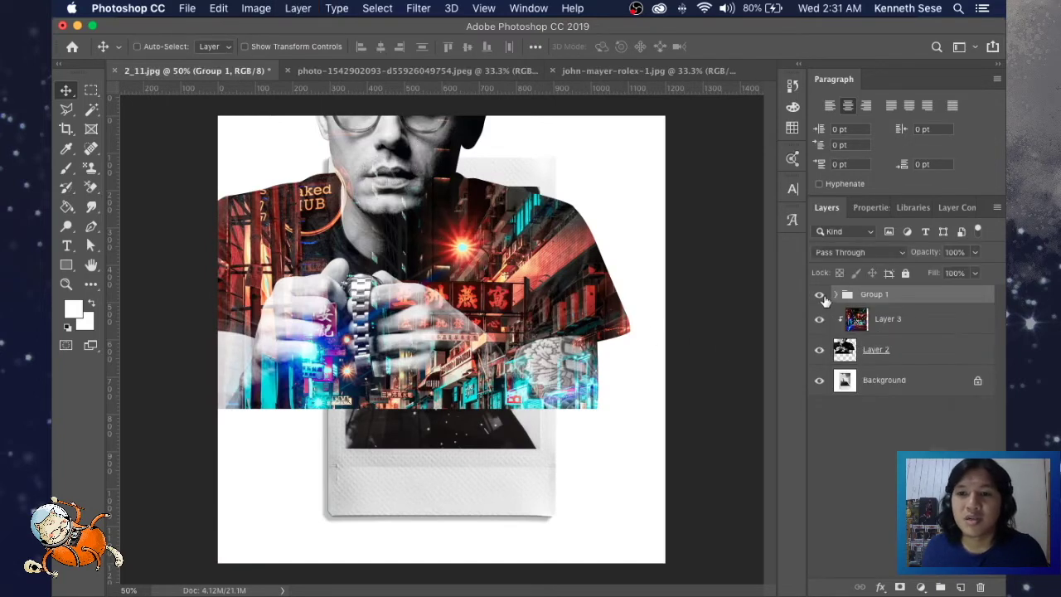
pyautogui.click(886, 319)
pyautogui.keyDown('shift'); pyautogui.click(875, 349); pyautogui.keyUp('shift')
pyautogui.moveTo(386, 289)
pyautogui.mouseDown()
pyautogui.moveTo(474, 376)
pyautogui.moveTo(461, 438)
pyautogui.mouseUp()
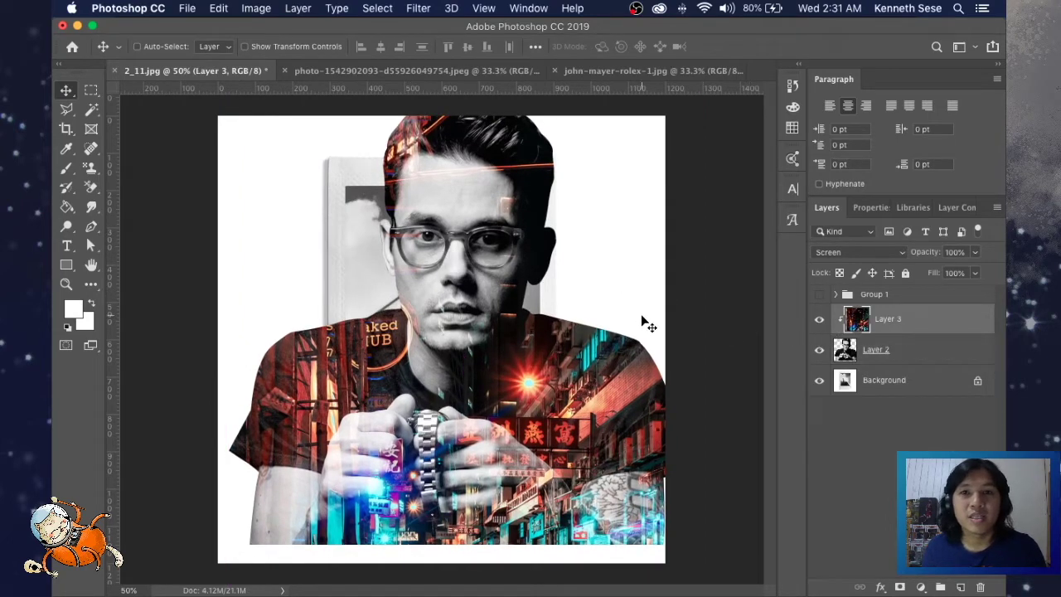
pyautogui.press('super+u')
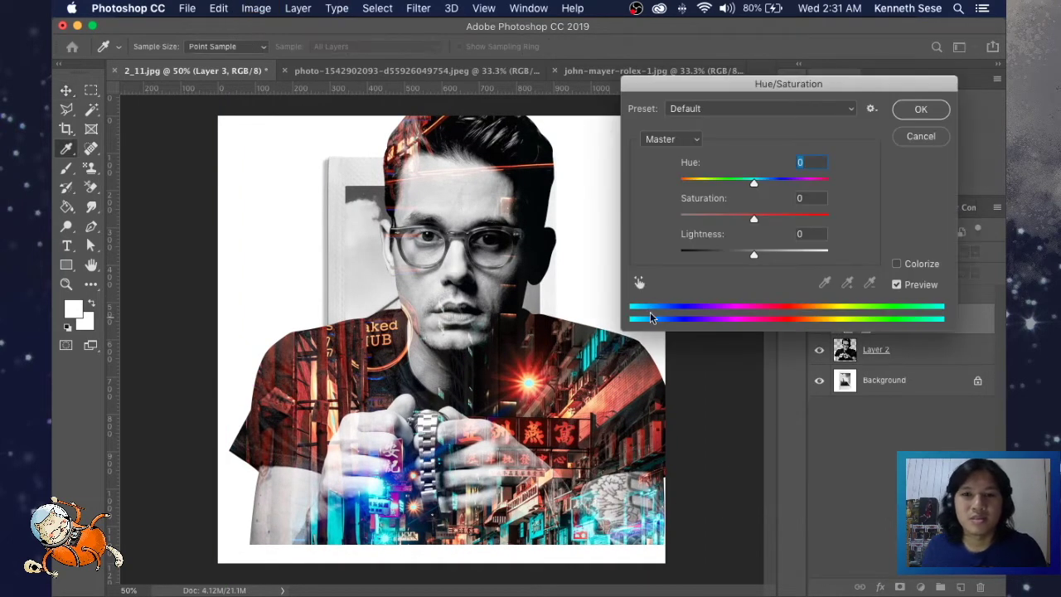
# Preview desaturation, then convert Layers 2 and 3 into one smart object and open Layer 3.psb.
pyautogui.moveTo(691, 218); pyautogui.dragTo(648, 218)
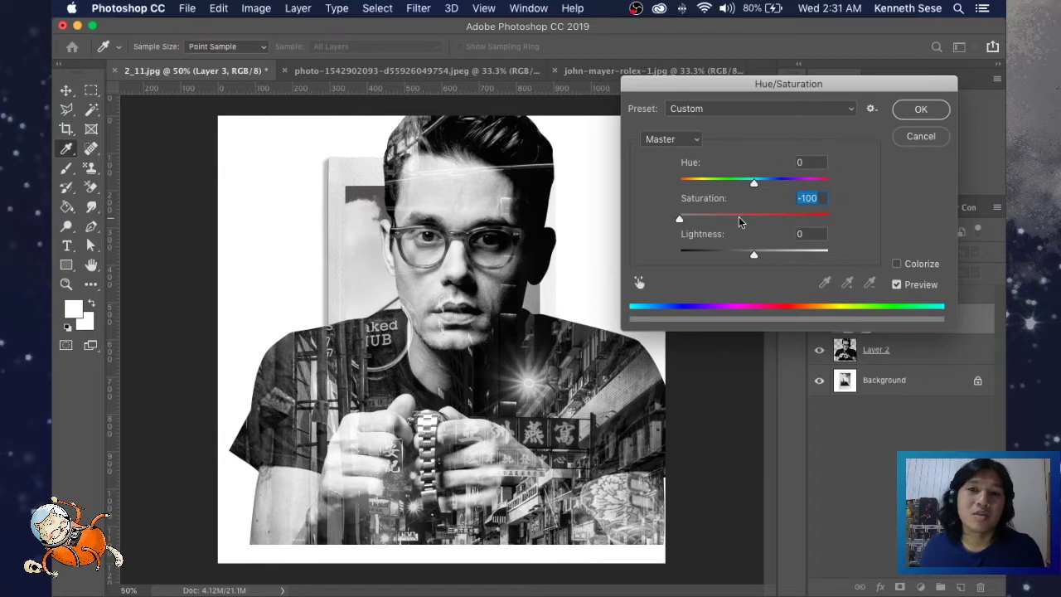
pyautogui.moveTo(738, 217); pyautogui.dragTo(750, 218)
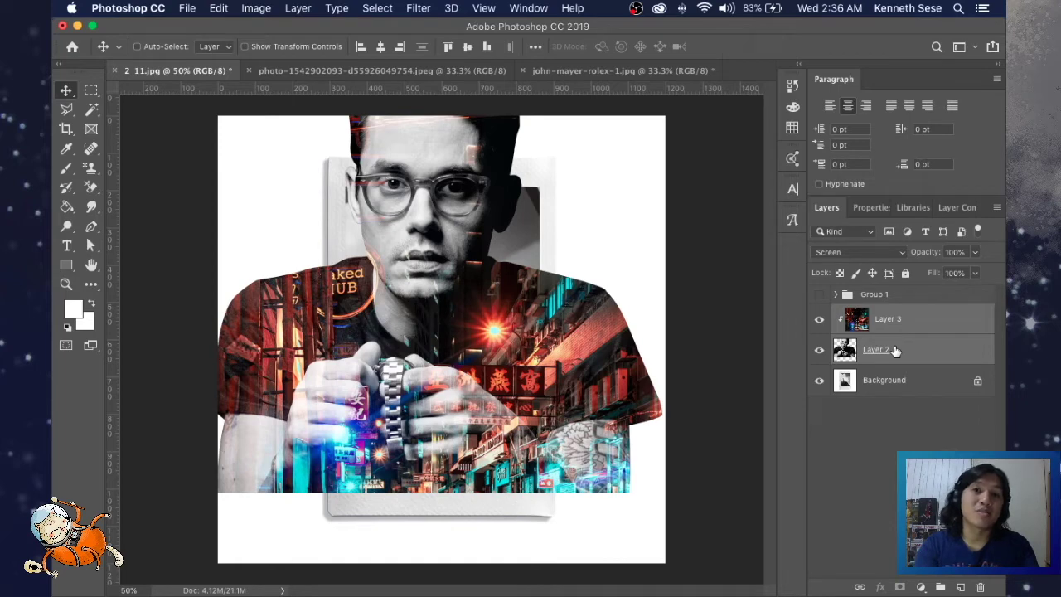
pyautogui.click(923, 321)
pyautogui.keyDown('shift'); pyautogui.click(923, 356); pyautogui.keyUp('shift')
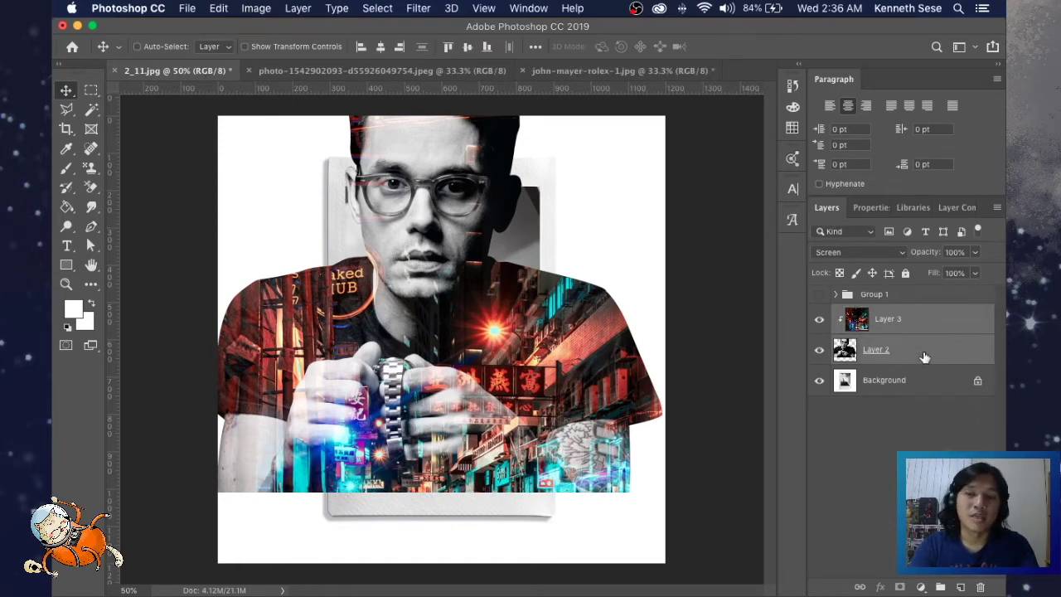
pyautogui.click(942, 354)
pyautogui.keyDown('shift'); pyautogui.click(942, 334); pyautogui.keyUp('shift')
pyautogui.rightClick(942, 323)
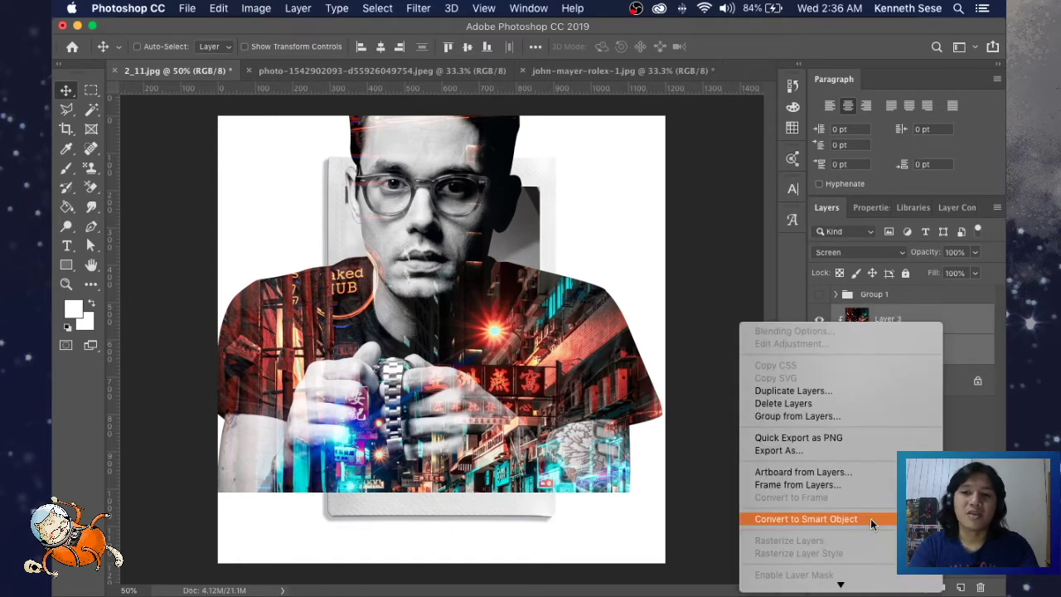
pyautogui.click(870, 518)
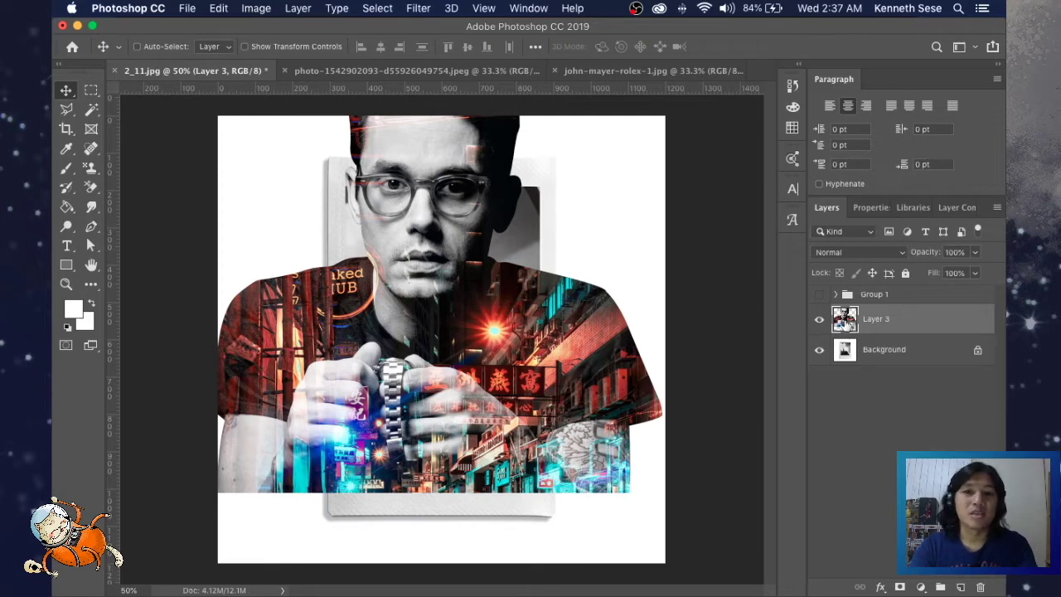
pyautogui.doubleClick(845, 320)
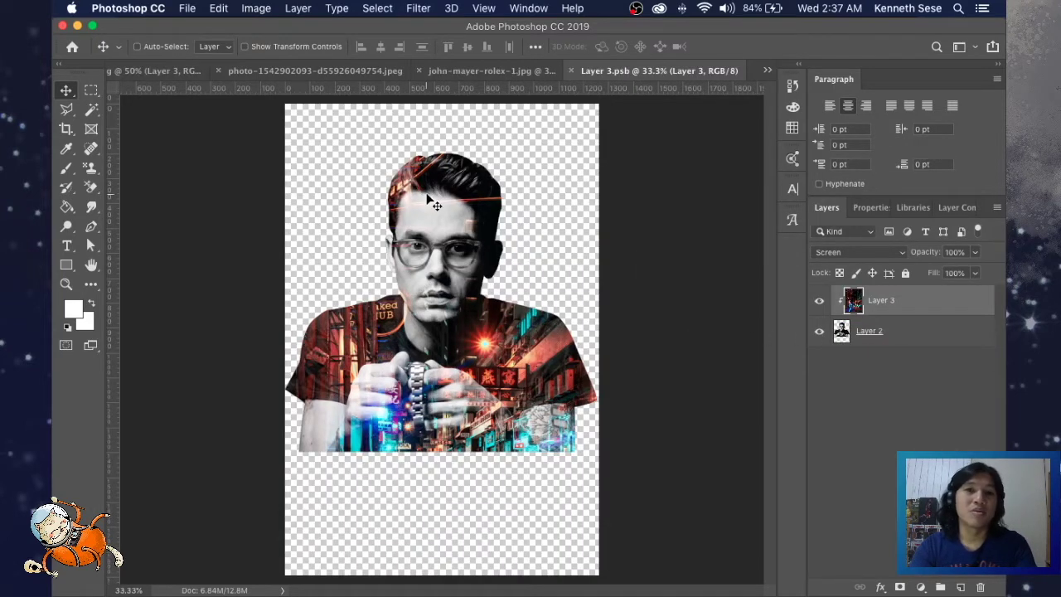
# Save and close Layer 3.psb, then rescale the smart object twice in the polaroid document.
pyautogui.hotkey('ctrl', 's')
pyautogui.hotkey('ctrl', 'w')
pyautogui.hotkey('ctrl', 't')
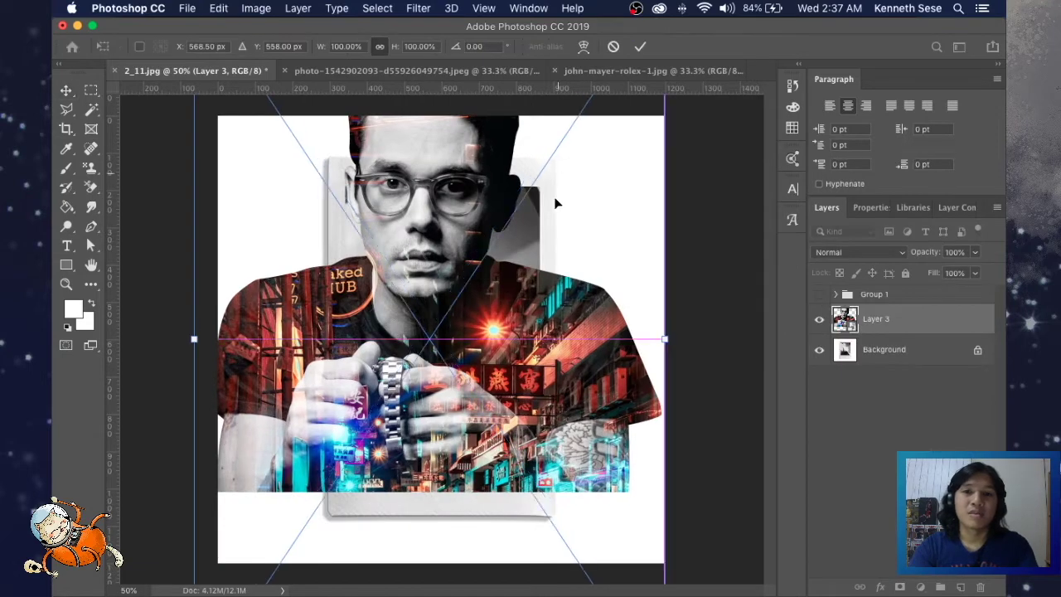
pyautogui.moveTo(555, 203); pyautogui.dragTo(395, 340)
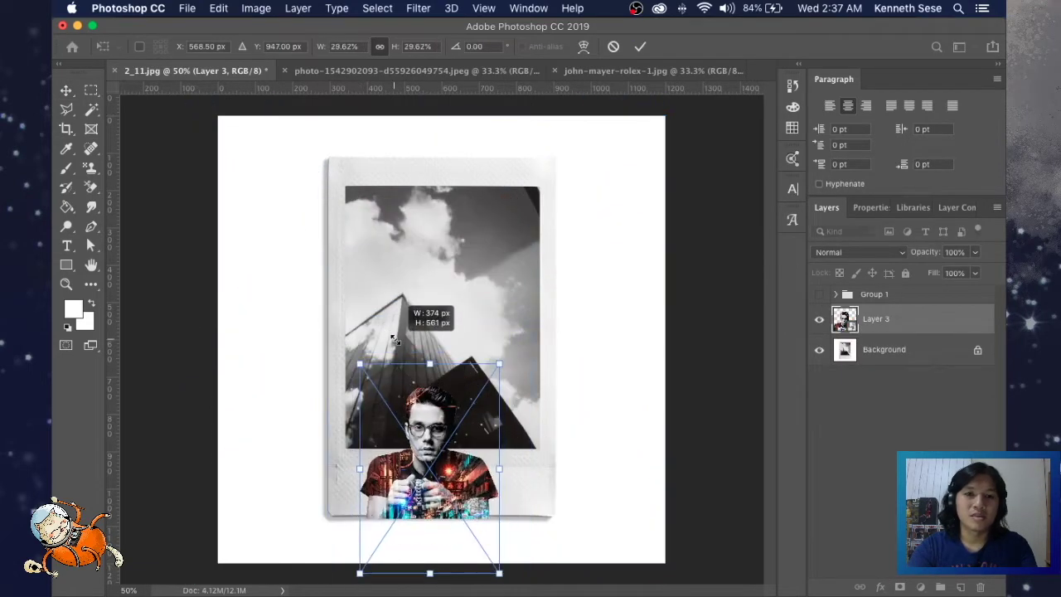
pyautogui.press('Return')
pyautogui.hotkey('ctrl', 't')
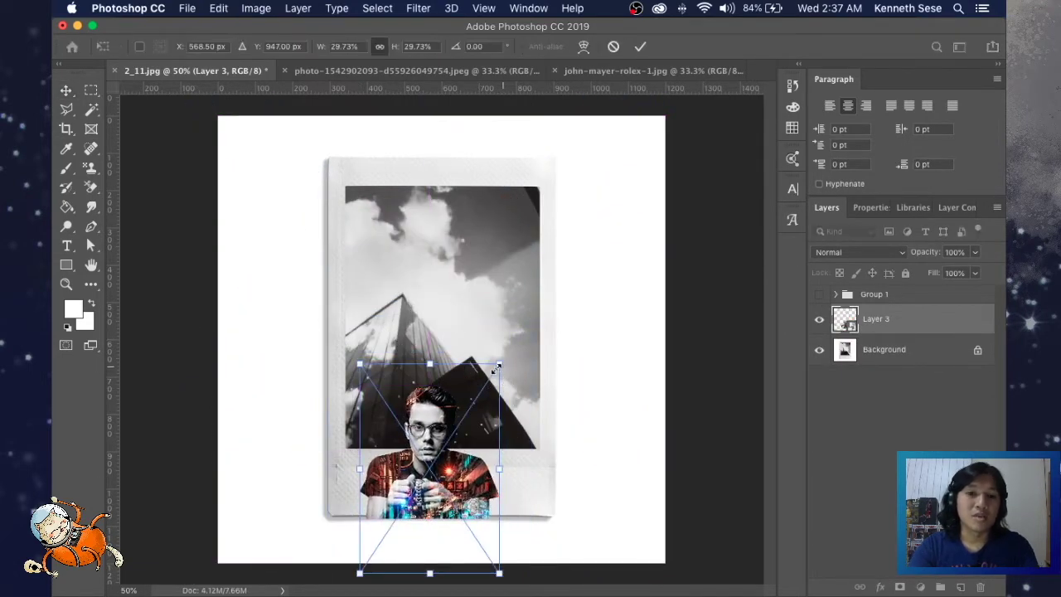
pyautogui.moveTo(498, 366); pyautogui.dragTo(605, 123)
pyautogui.press('Return')
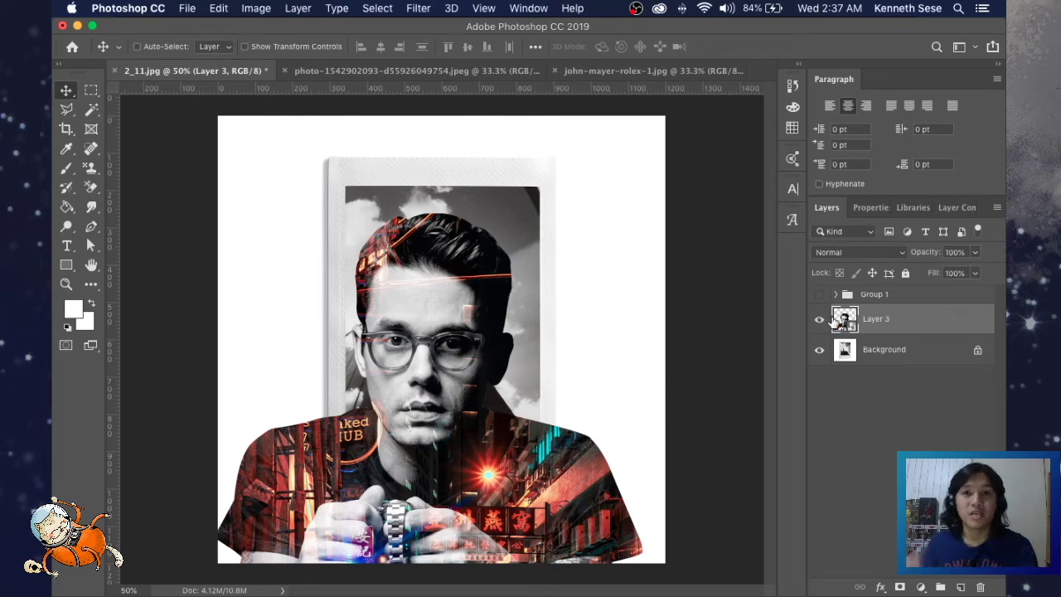
# Scale Layer 3 to about 40% and fit it inside the frame's photo window.
pyautogui.hotkey('ctrl', 't')
pyautogui.moveTo(576, 253); pyautogui.dragTo(543, 319)
pyautogui.moveTo(497, 389); pyautogui.dragTo(485, 331)
pyautogui.moveTo(537, 227); pyautogui.dragTo(531, 241)
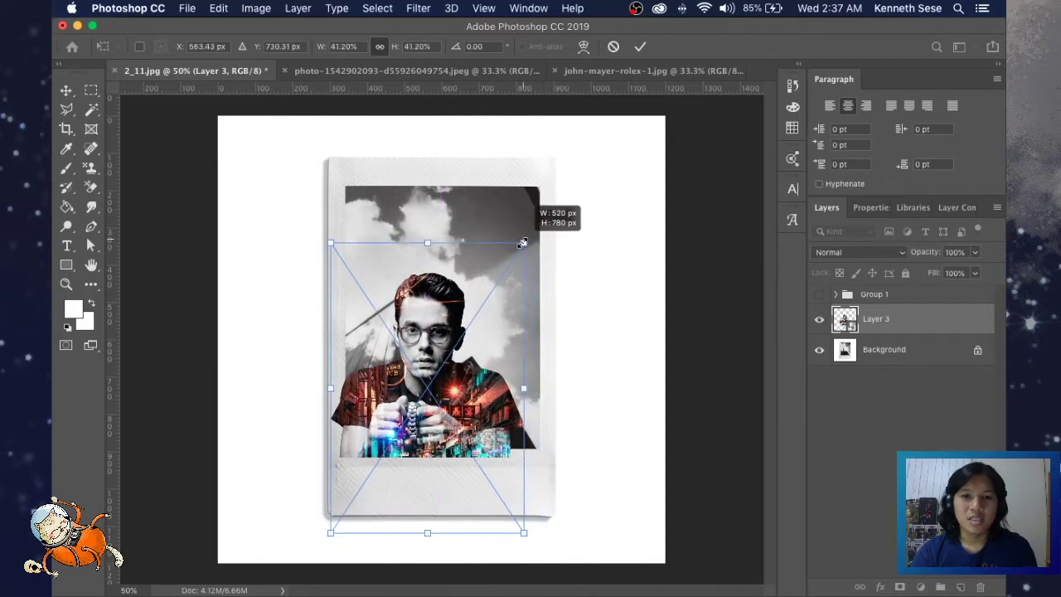
pyautogui.moveTo(473, 319); pyautogui.dragTo(488, 319)
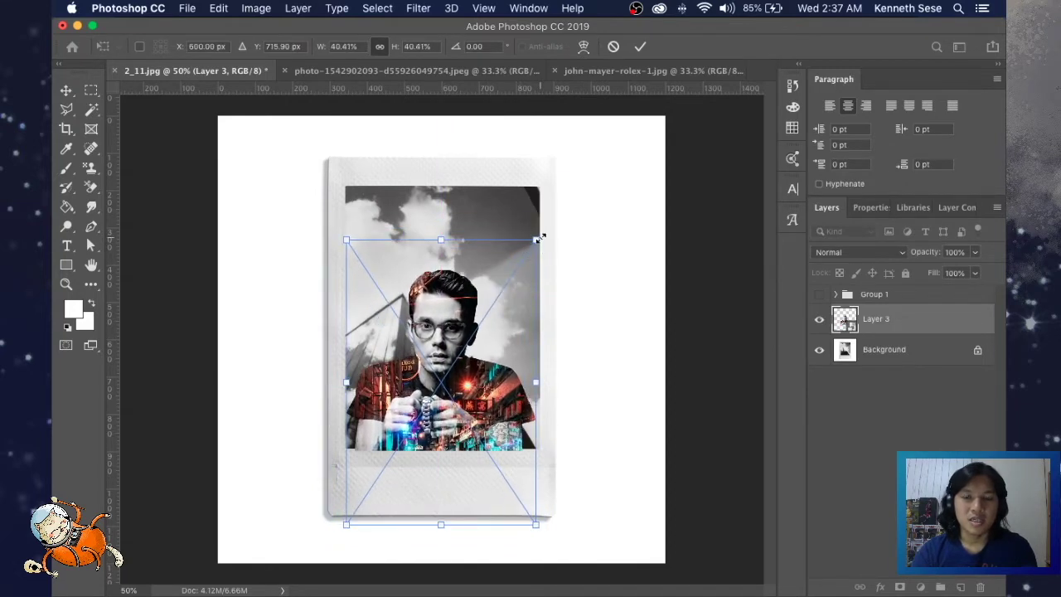
pyautogui.moveTo(538, 238); pyautogui.dragTo(564, 196)
pyautogui.press('Return')
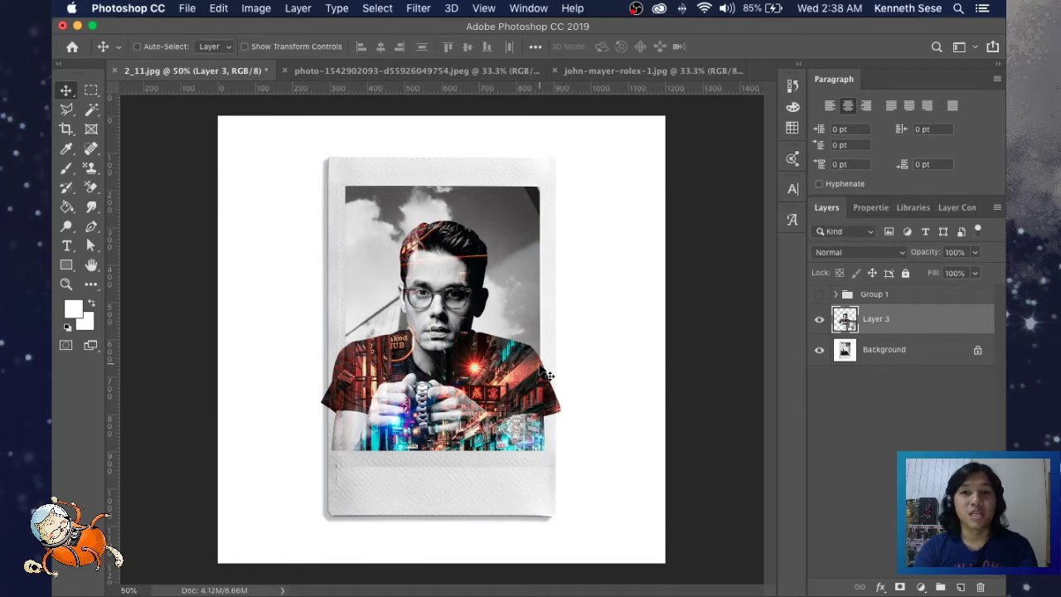
# Draw a 526 × 707 px shape rectangle over the photo area and clip Layer 3 to it.
pyautogui.keyDown('alt'); pyautogui.click(820, 349); pyautogui.keyUp('alt')
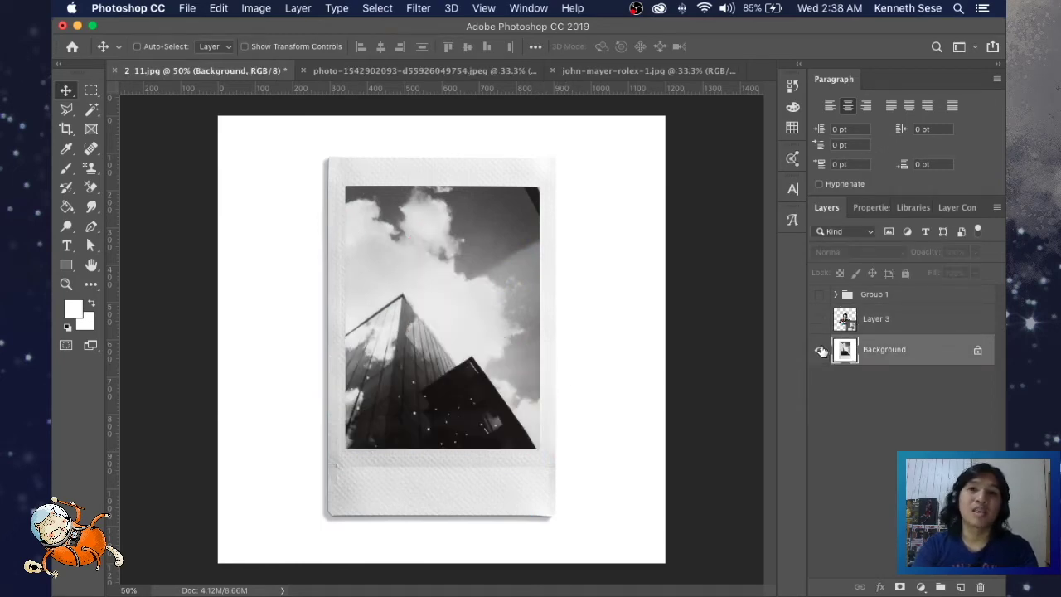
pyautogui.click(66, 266)
pyautogui.click(174, 47)
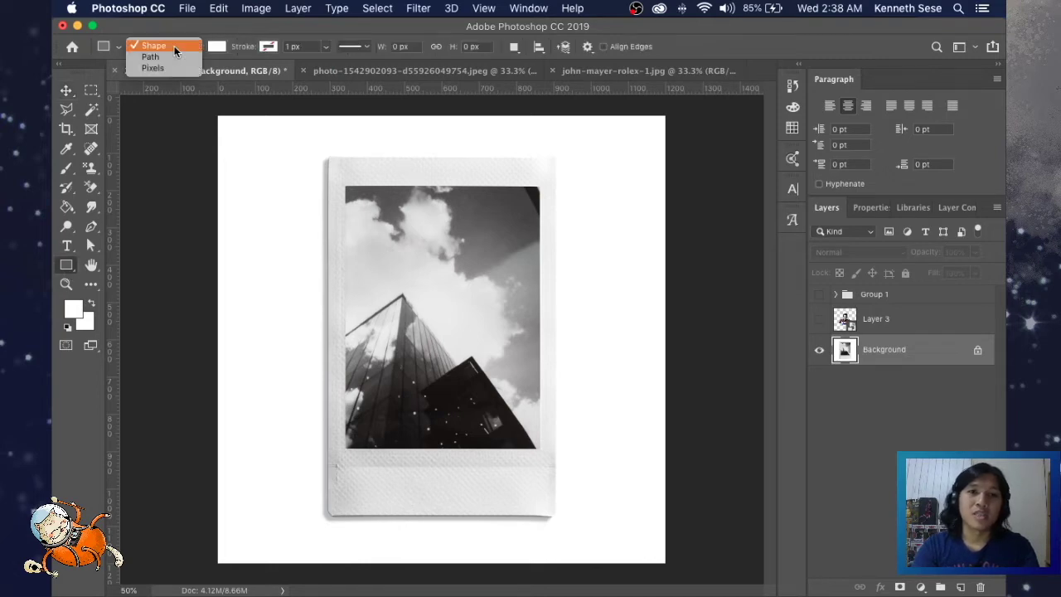
pyautogui.click(174, 45)
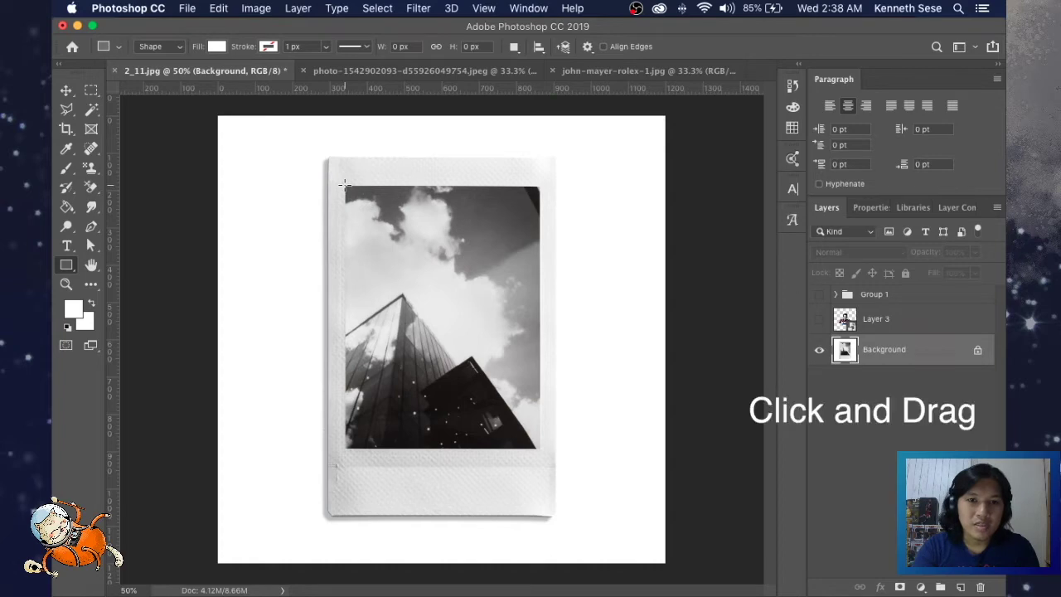
pyautogui.moveTo(344, 185); pyautogui.dragTo(541, 448)
pyautogui.click(818, 318)
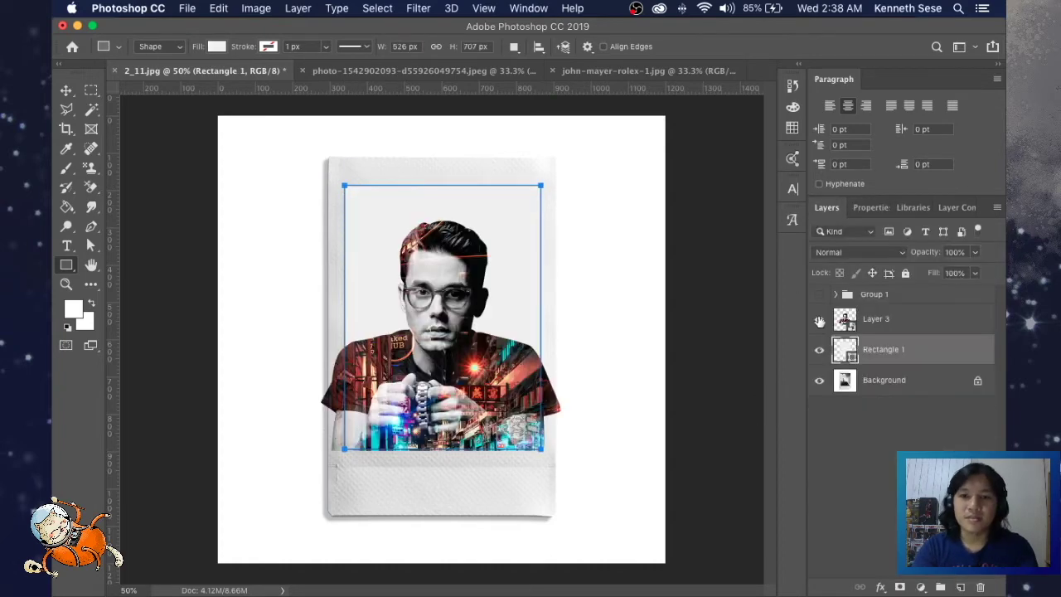
pyautogui.click(887, 319)
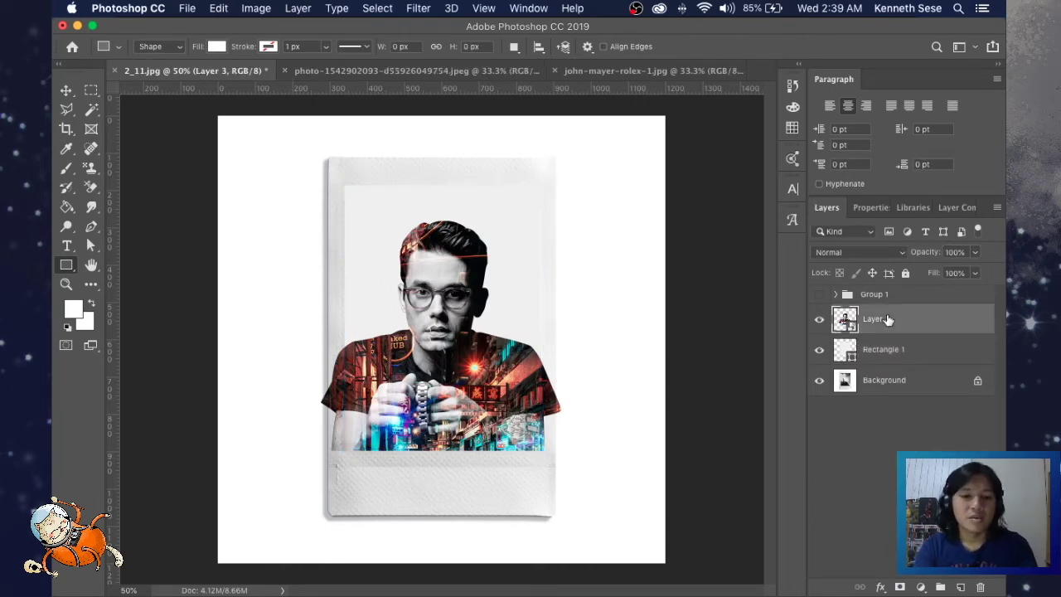
pyautogui.hotkey('ctrl', 'alt', 'g')
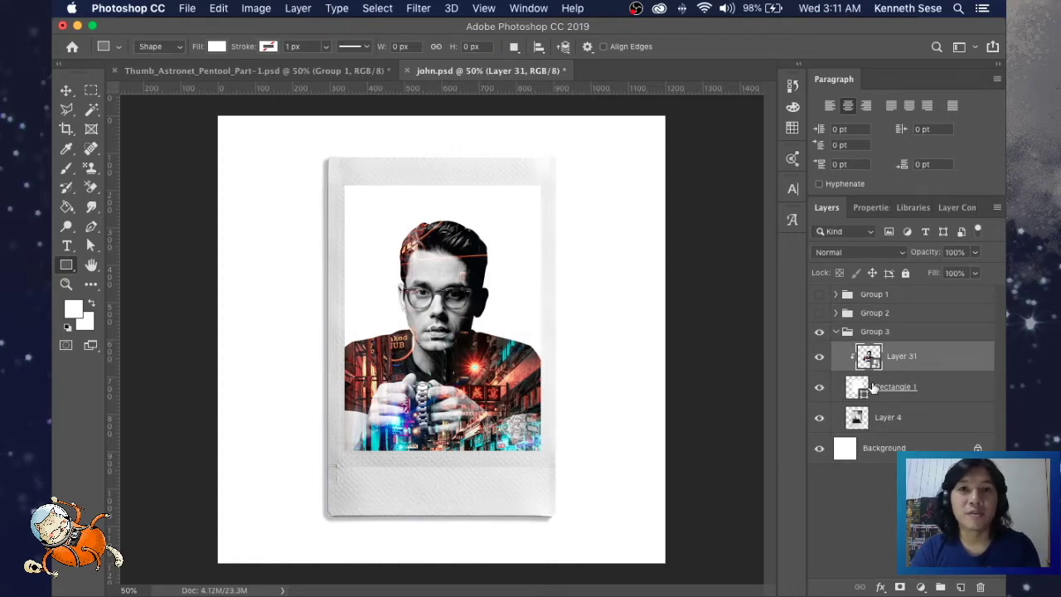
# Change Rectangle 1's fill to red f4463d.
pyautogui.click(862, 396)
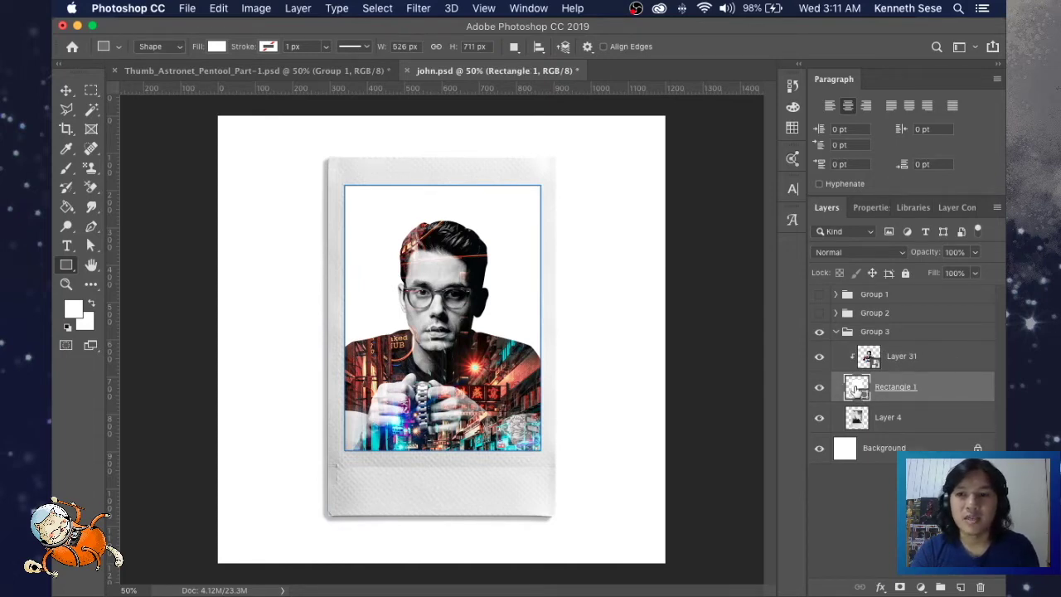
pyautogui.doubleClick(854, 391)
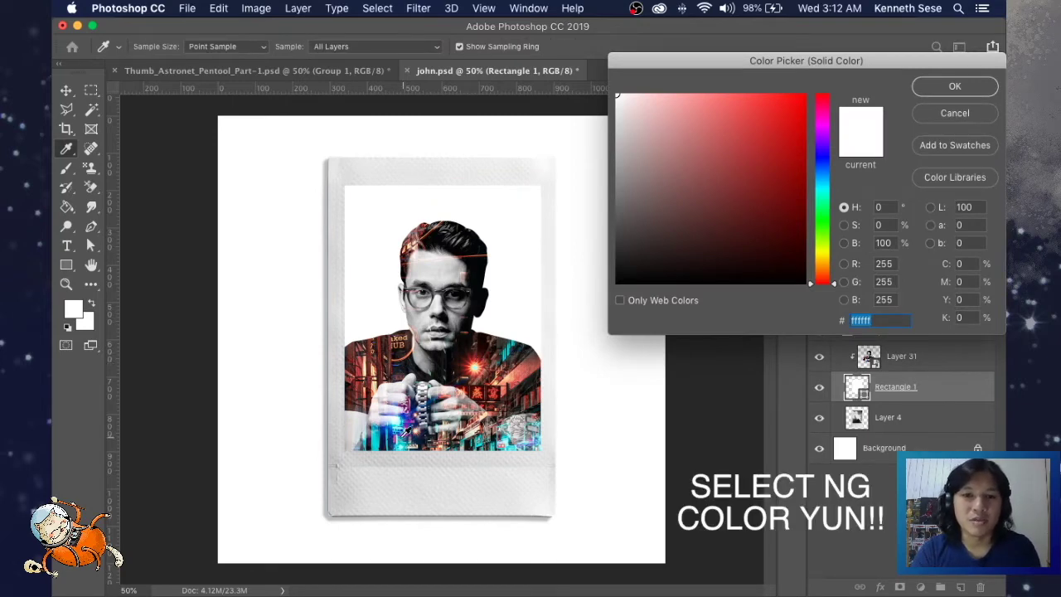
pyautogui.click(473, 364)
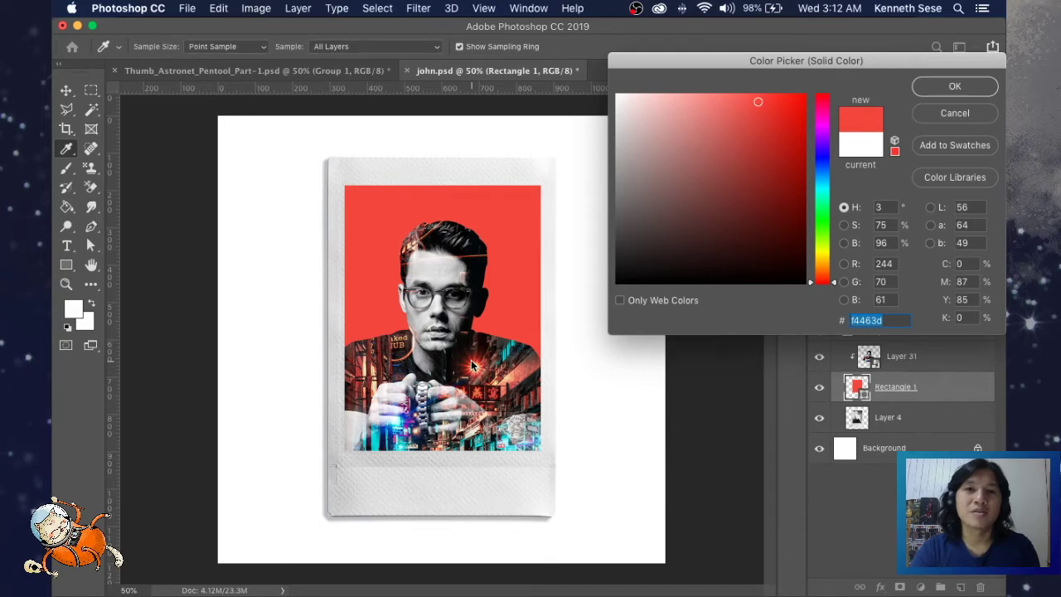
pyautogui.click(955, 86)
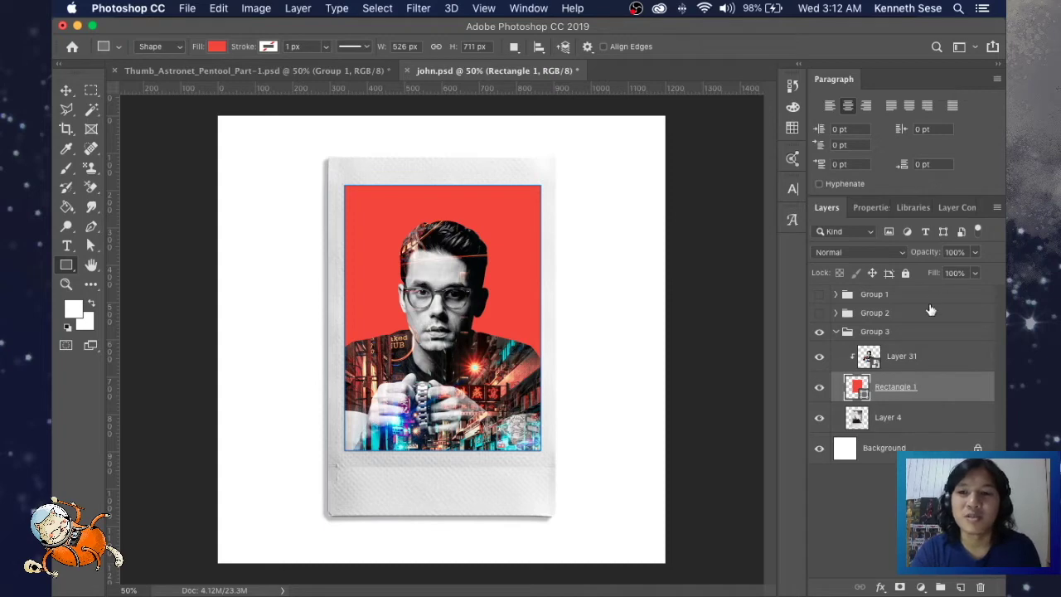
# Select both Rectangle 1 and Layer 31 together.
pyautogui.click(907, 357)
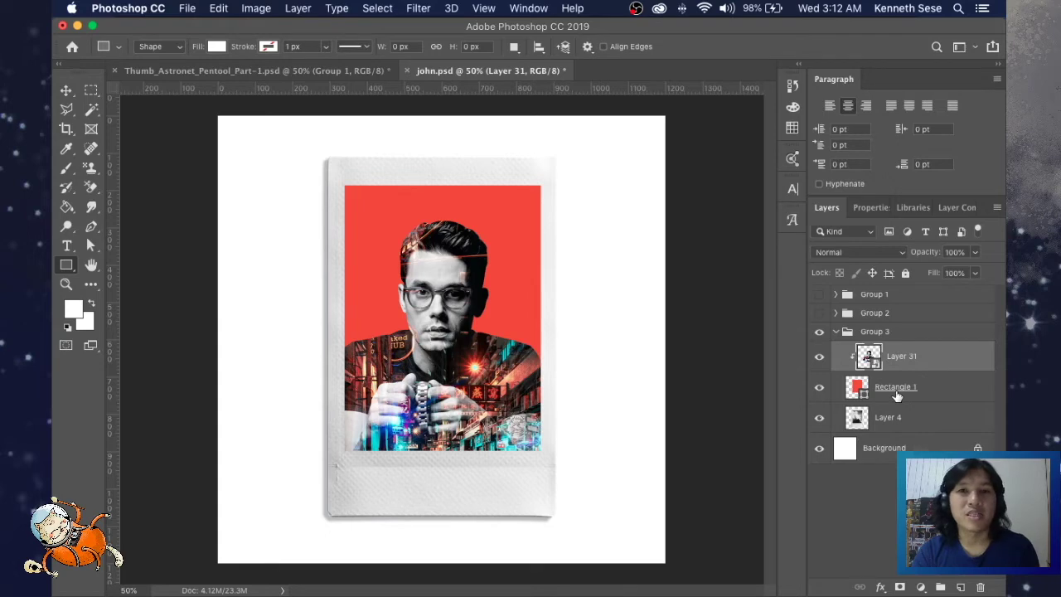
pyautogui.click(928, 386)
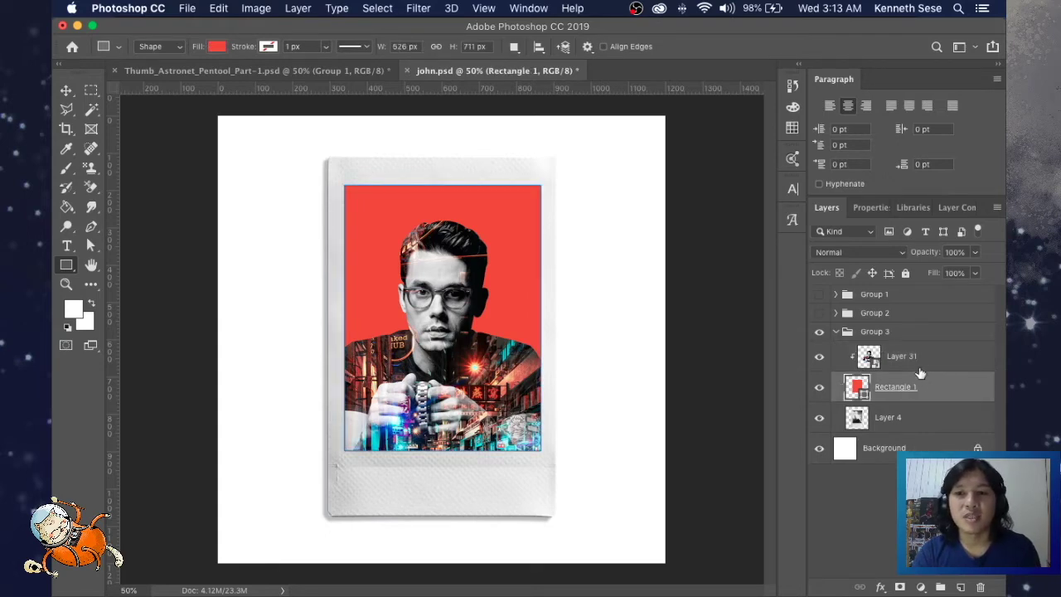
pyautogui.keyDown('shift'); pyautogui.click(938, 361); pyautogui.keyUp('shift')
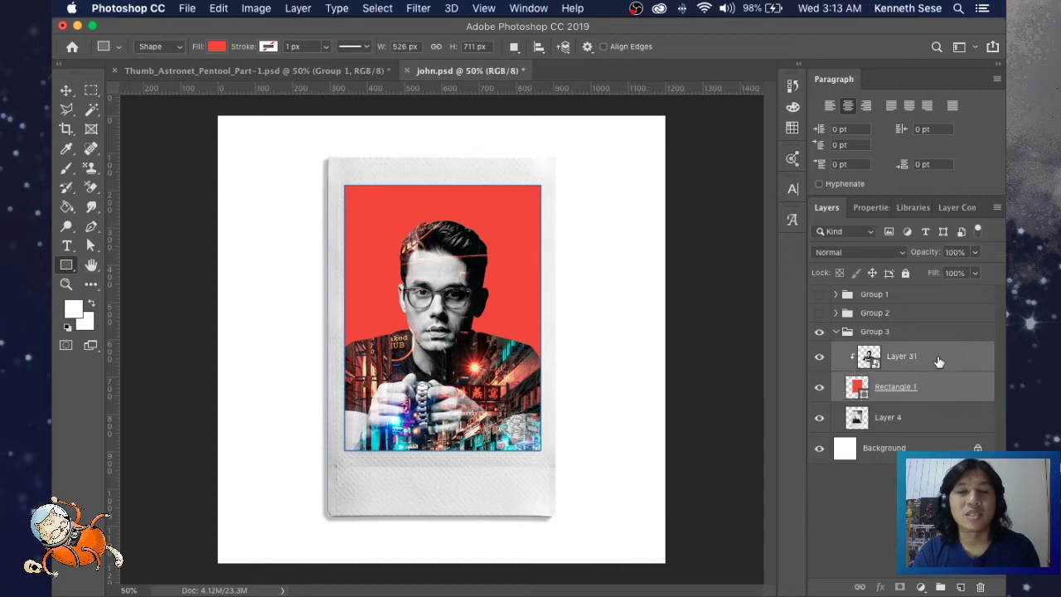
# Convert the red rectangle and portrait layers into one smart object.
pyautogui.rightClick(939, 362)
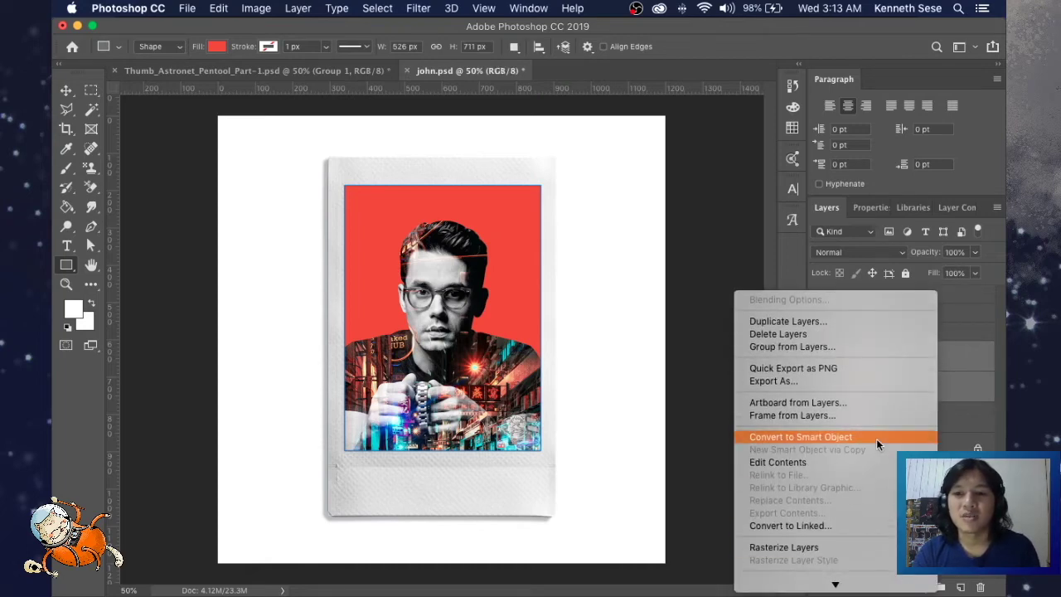
pyautogui.click(876, 438)
pyautogui.press('v')
pyautogui.moveTo(440, 260); pyautogui.dragTo(441, 244)
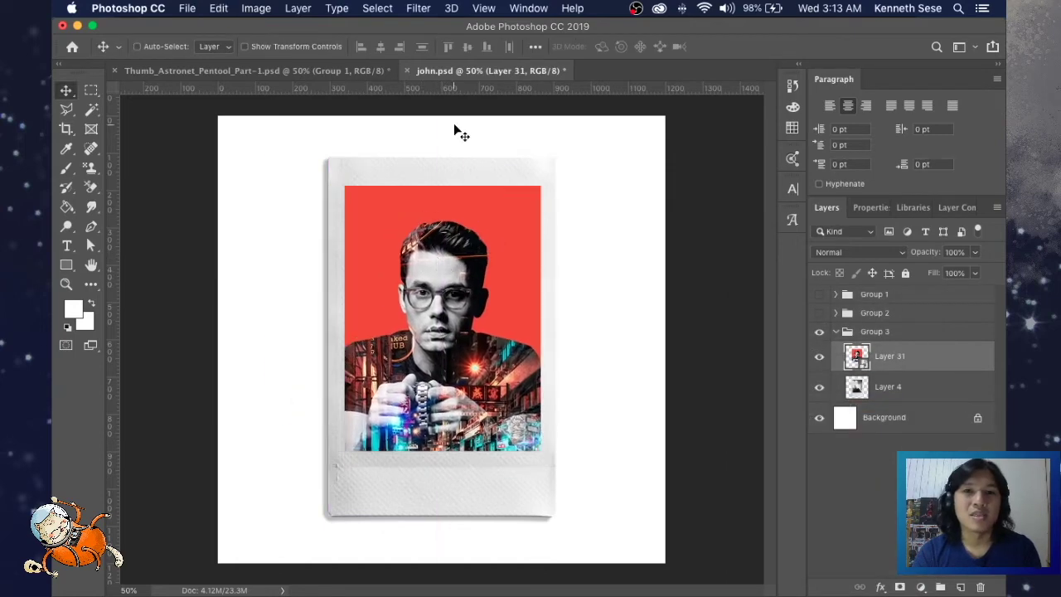
# Apply Add Noise at 9.51%, Gaussian, with Monochromatic unchecked.
pyautogui.click(419, 9)
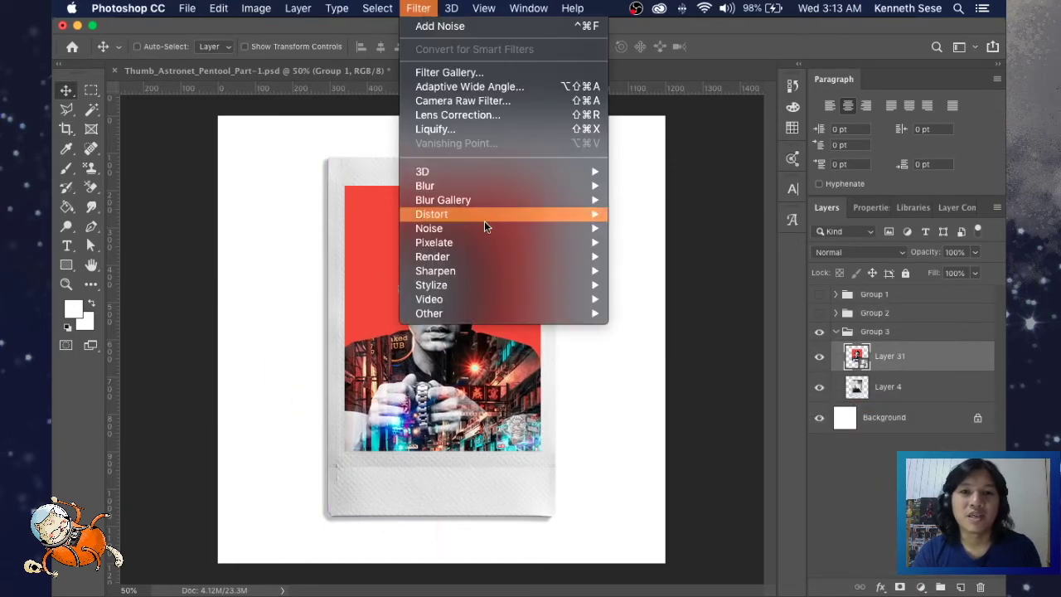
pyautogui.moveTo(464, 228)
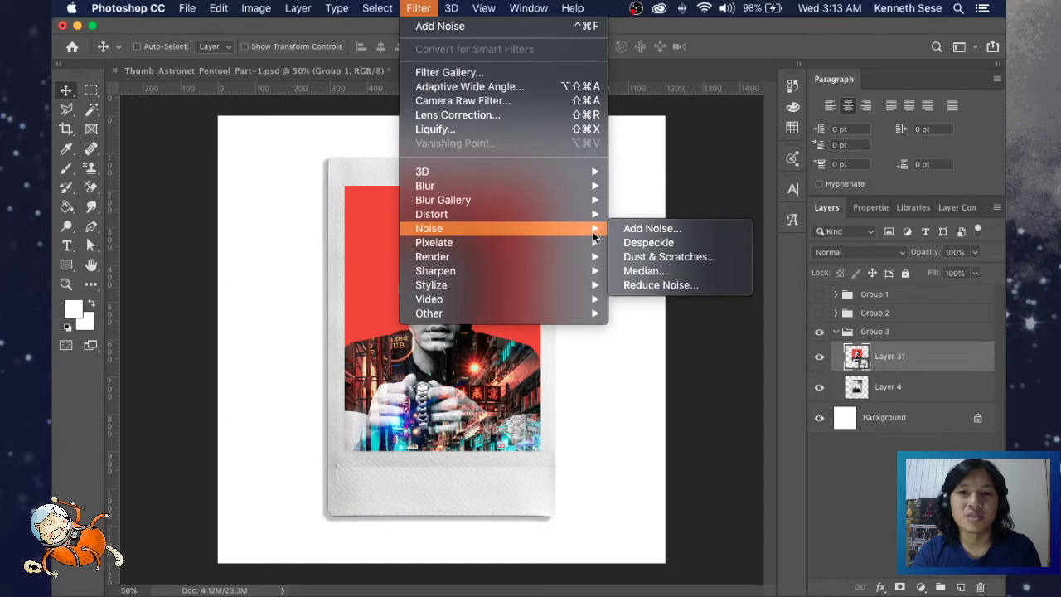
pyautogui.click(651, 228)
pyautogui.moveTo(562, 396); pyautogui.dragTo(558, 396)
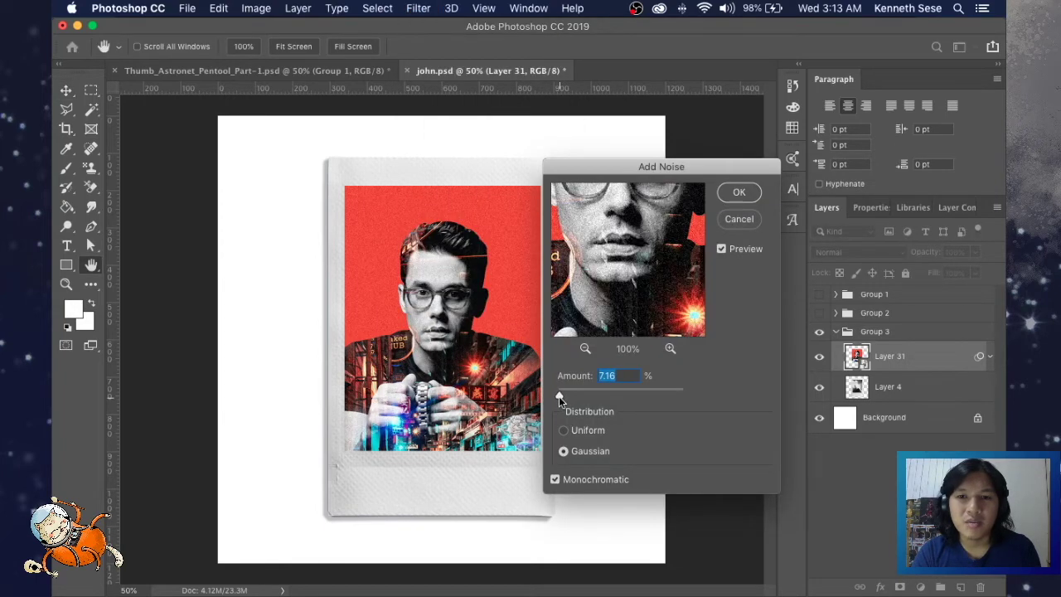
pyautogui.click(556, 480)
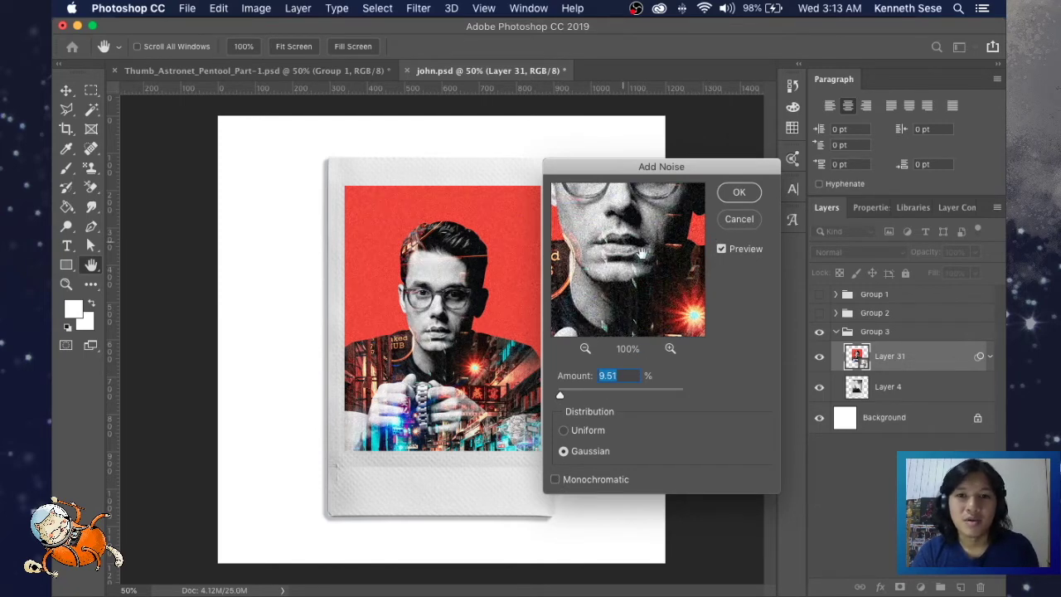
pyautogui.click(737, 195)
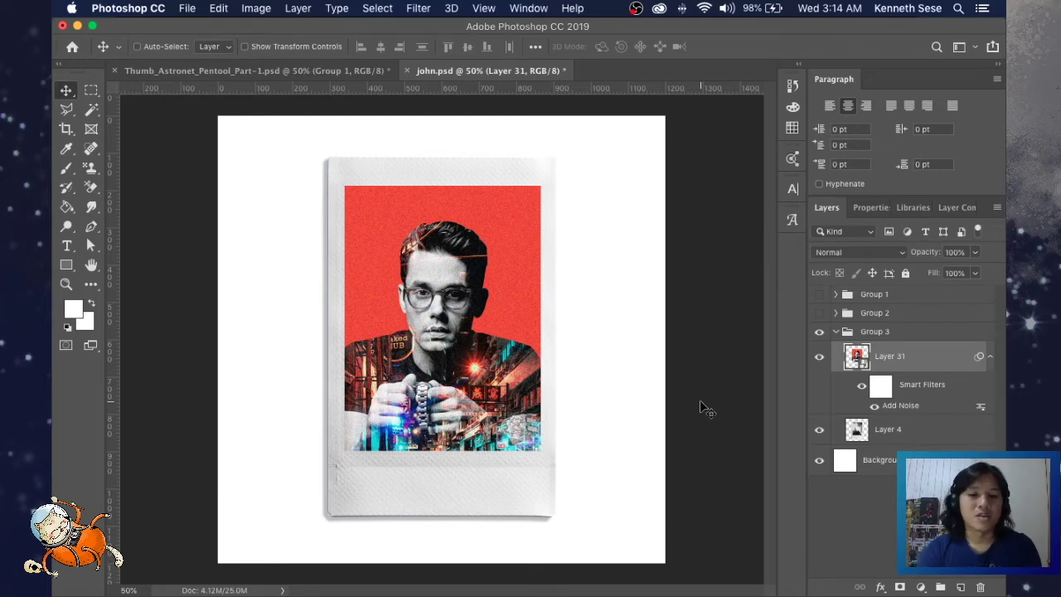
# Apply Lens Correction with fringe +71.43 red/cyan, -80.16 green/magenta, +76.19 blue/yellow and -3.00 distortion.
pyautogui.press('super+shift+r')
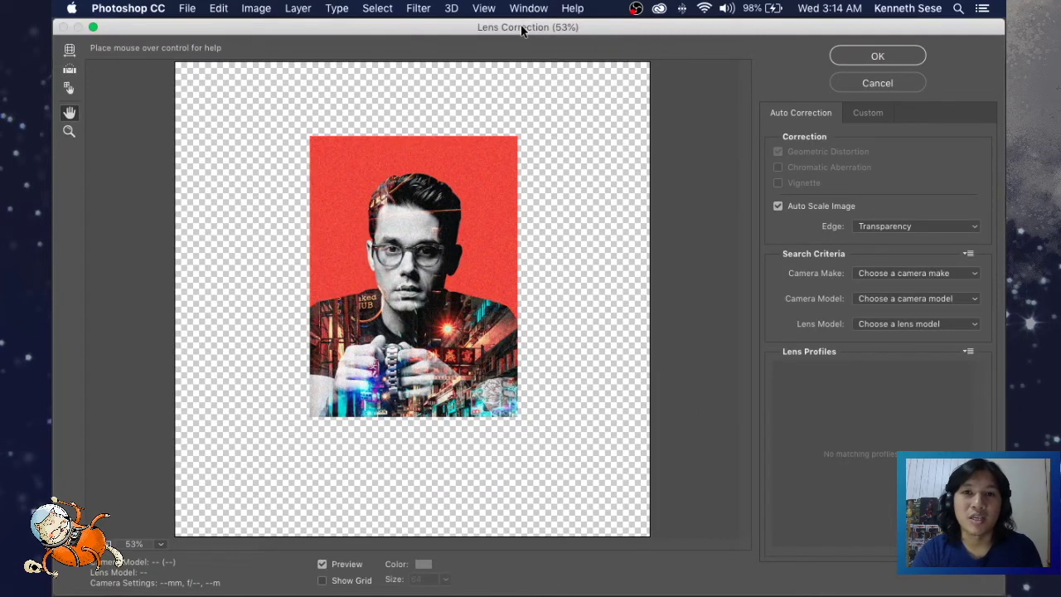
pyautogui.click(871, 115)
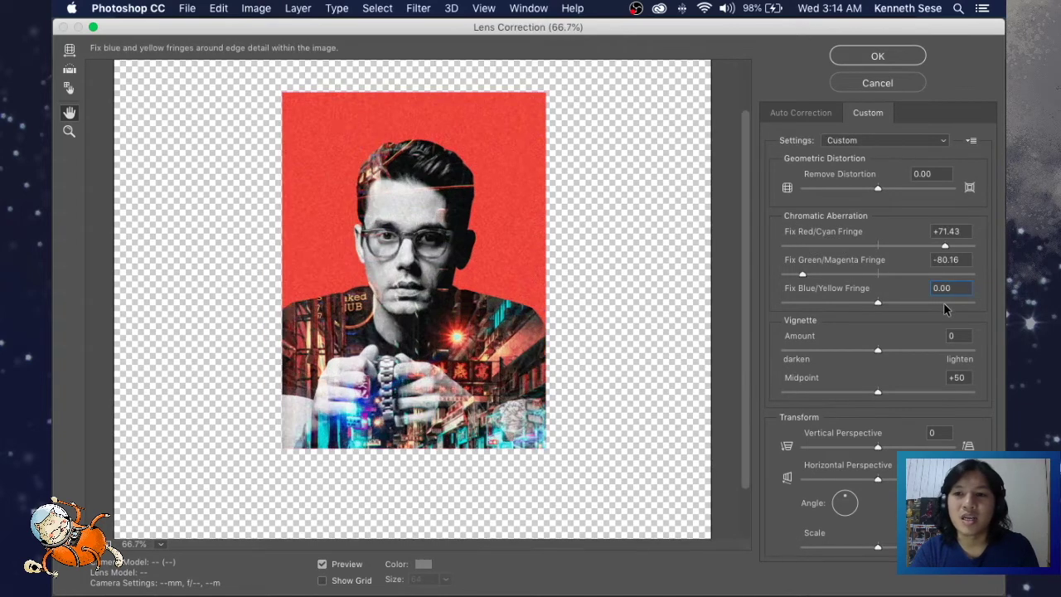
pyautogui.moveTo(945, 305); pyautogui.dragTo(949, 305)
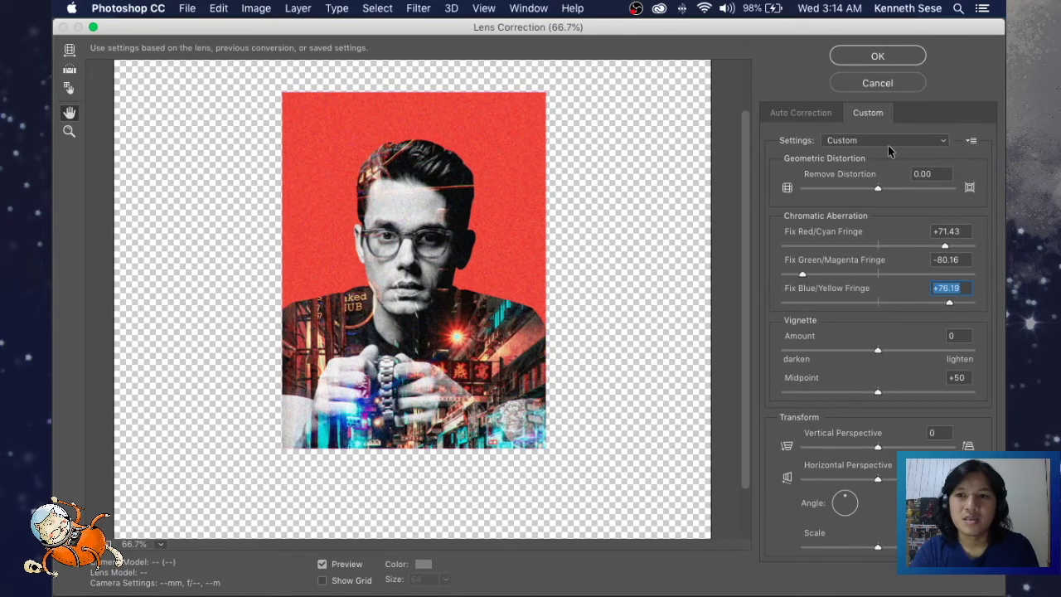
pyautogui.click(879, 190)
pyautogui.moveTo(877, 188); pyautogui.dragTo(882, 191)
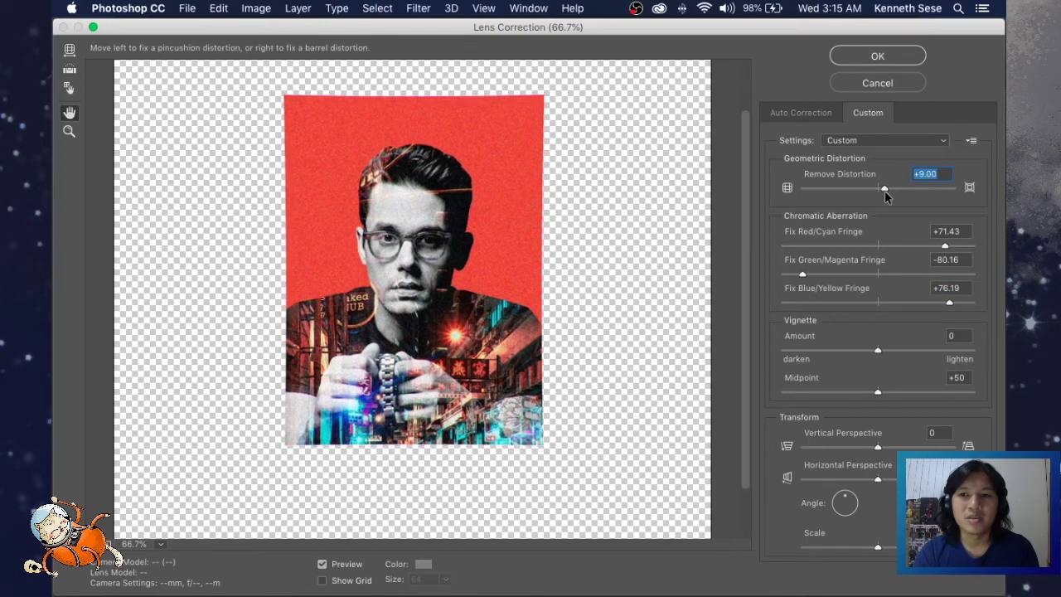
pyautogui.moveTo(884, 191); pyautogui.dragTo(877, 191)
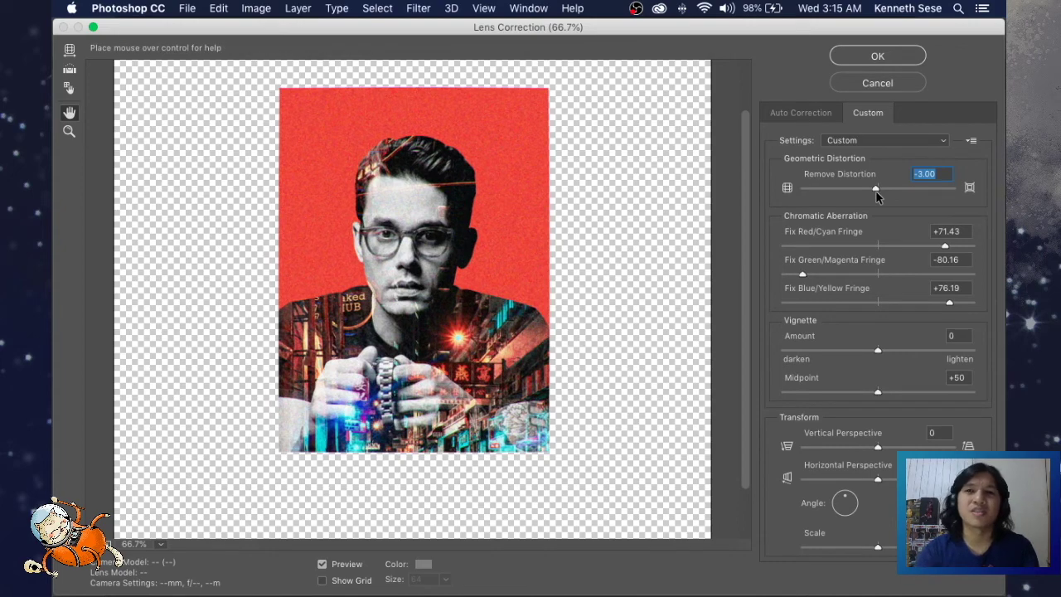
pyautogui.click(876, 57)
pyautogui.click(835, 331)
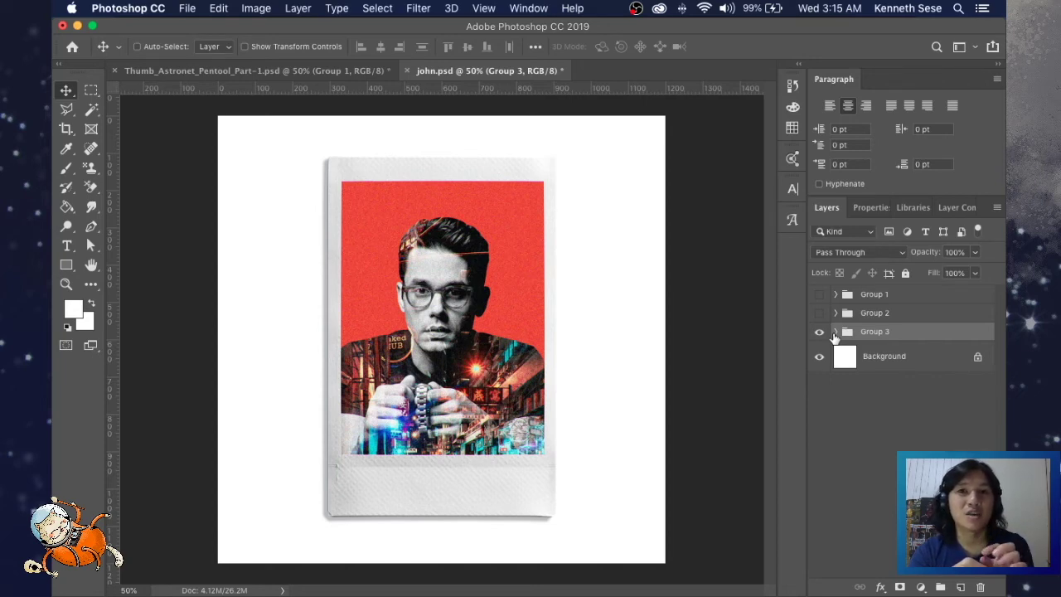
# Add a dark grey Inner Shadow to Layer 31 with 35% opacity, 5 px distance and 0 px size.
pyautogui.click(834, 332)
pyautogui.click(921, 367)
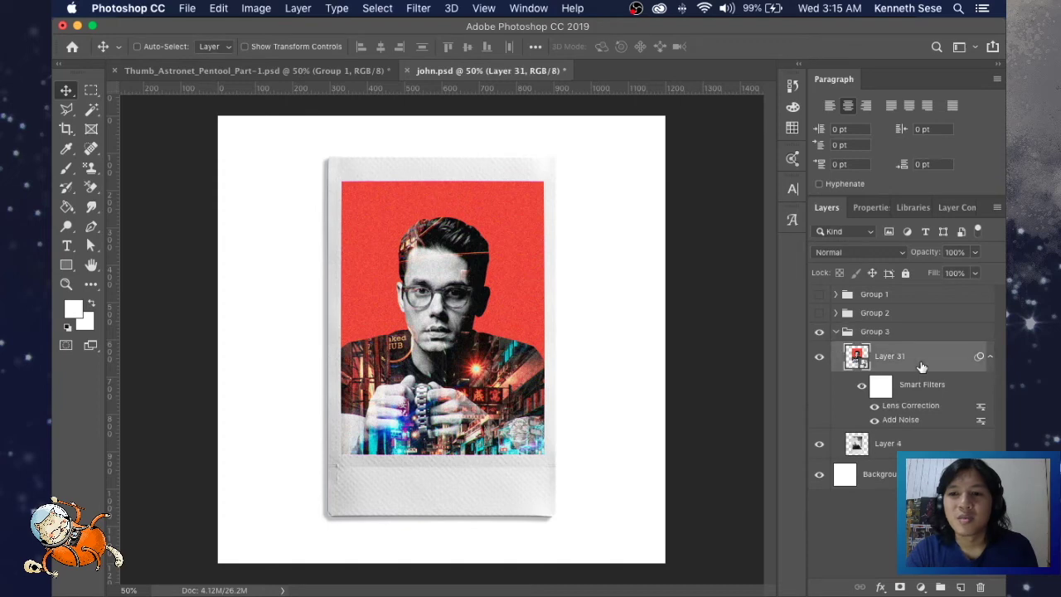
pyautogui.doubleClick(921, 365)
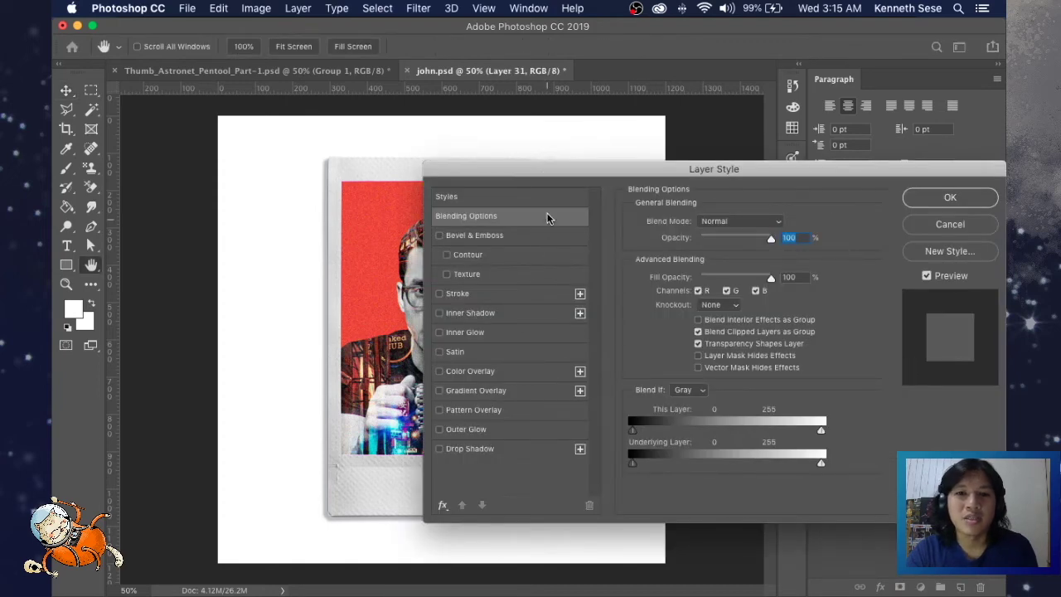
pyautogui.moveTo(539, 170); pyautogui.dragTo(618, 160)
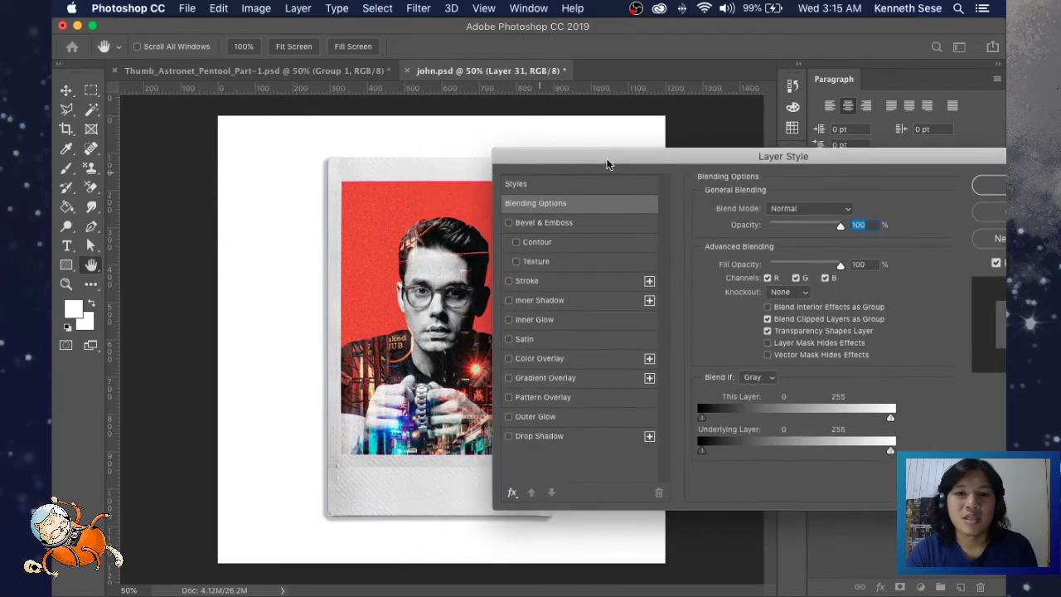
pyautogui.click(557, 305)
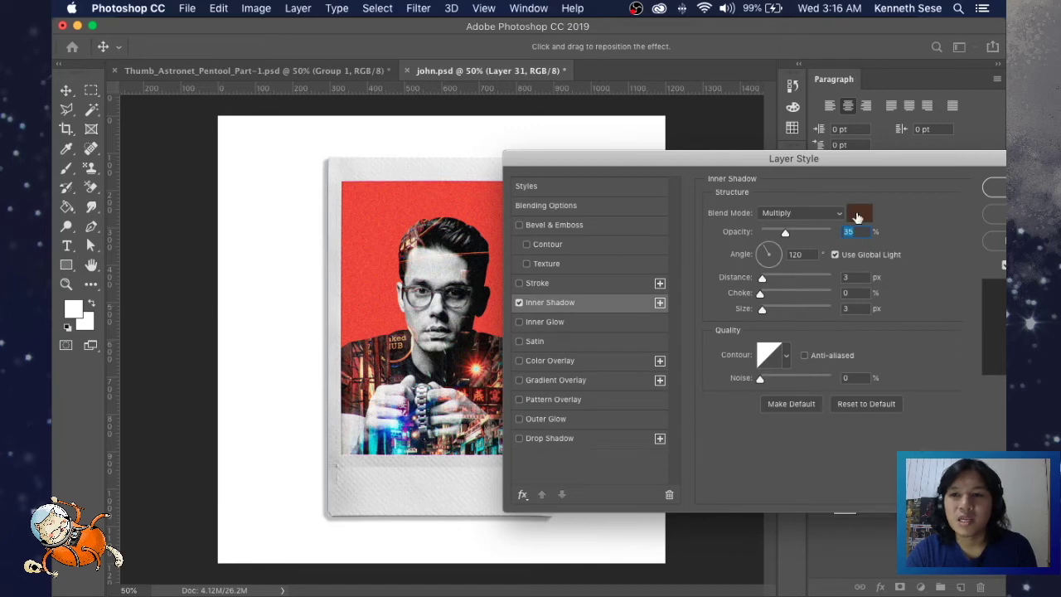
pyautogui.click(857, 217)
pyautogui.moveTo(630, 238); pyautogui.dragTo(618, 250)
pyautogui.press('Return')
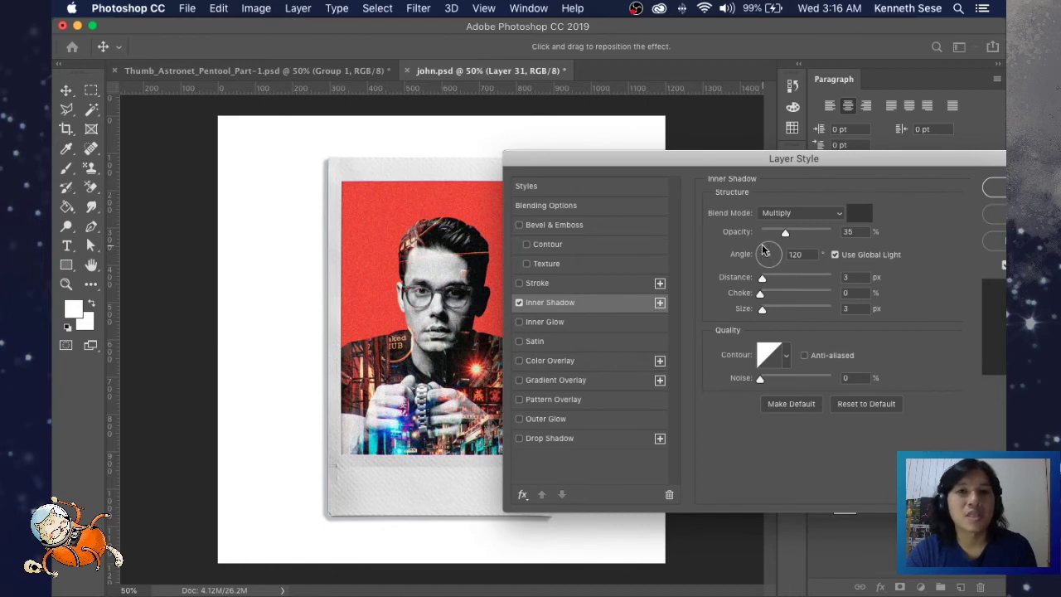
pyautogui.moveTo(761, 278); pyautogui.dragTo(766, 281)
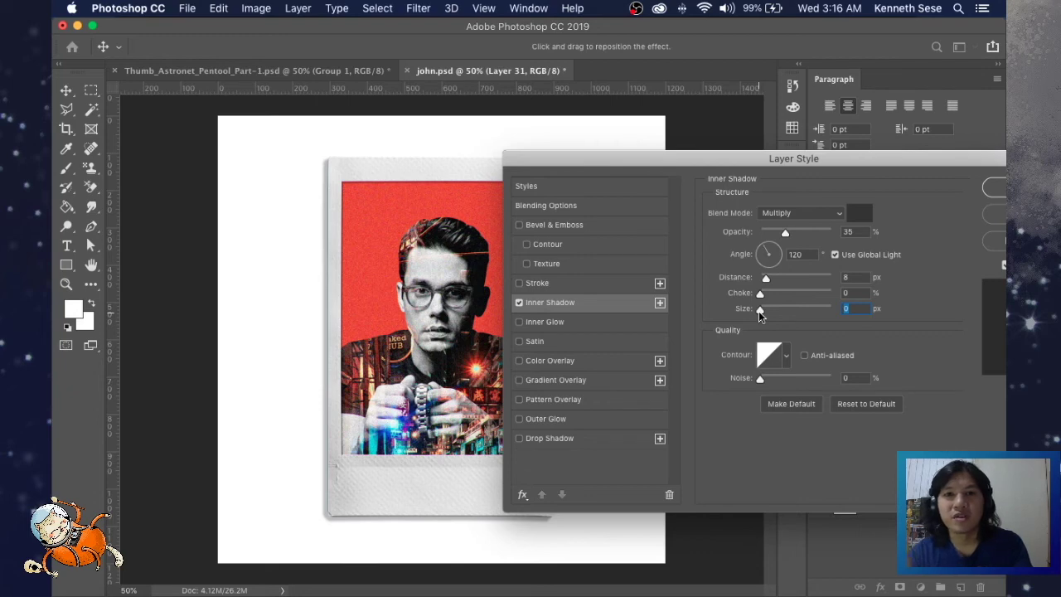
pyautogui.moveTo(765, 277); pyautogui.dragTo(763, 277)
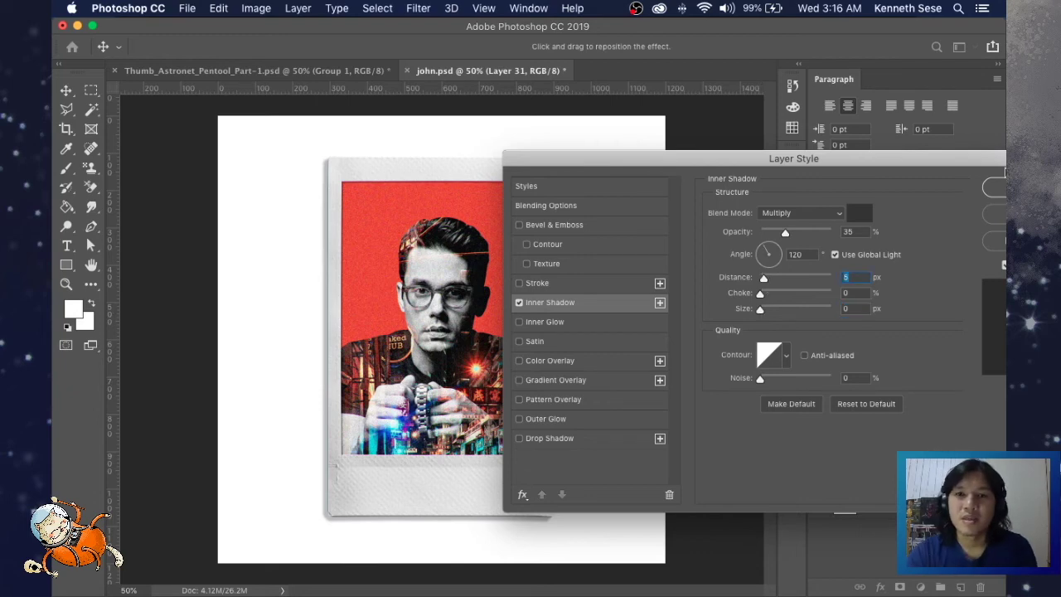
pyautogui.click(997, 185)
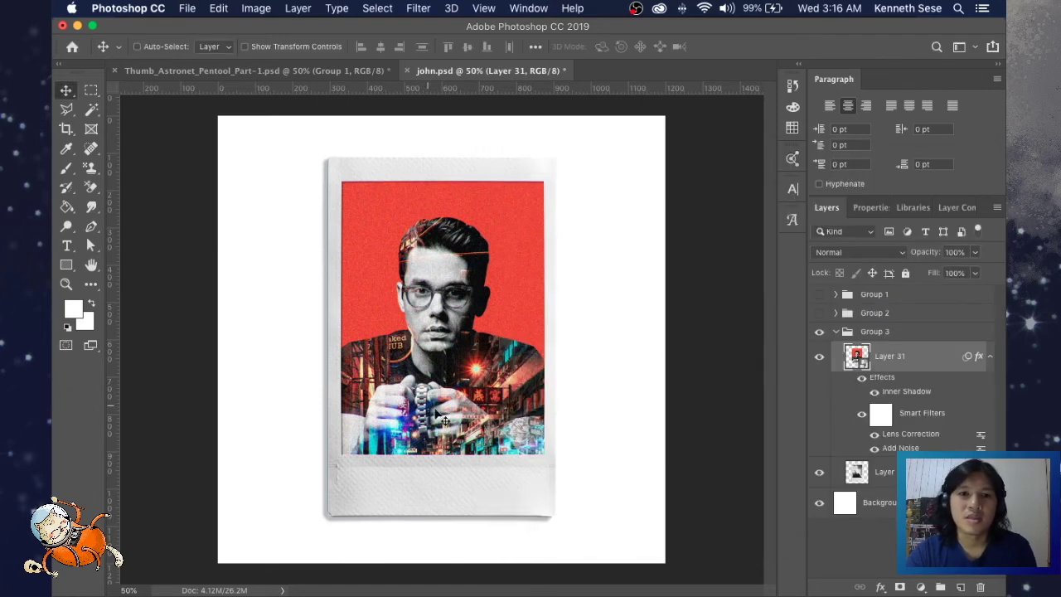
pyautogui.click(874, 392)
pyautogui.click(873, 392)
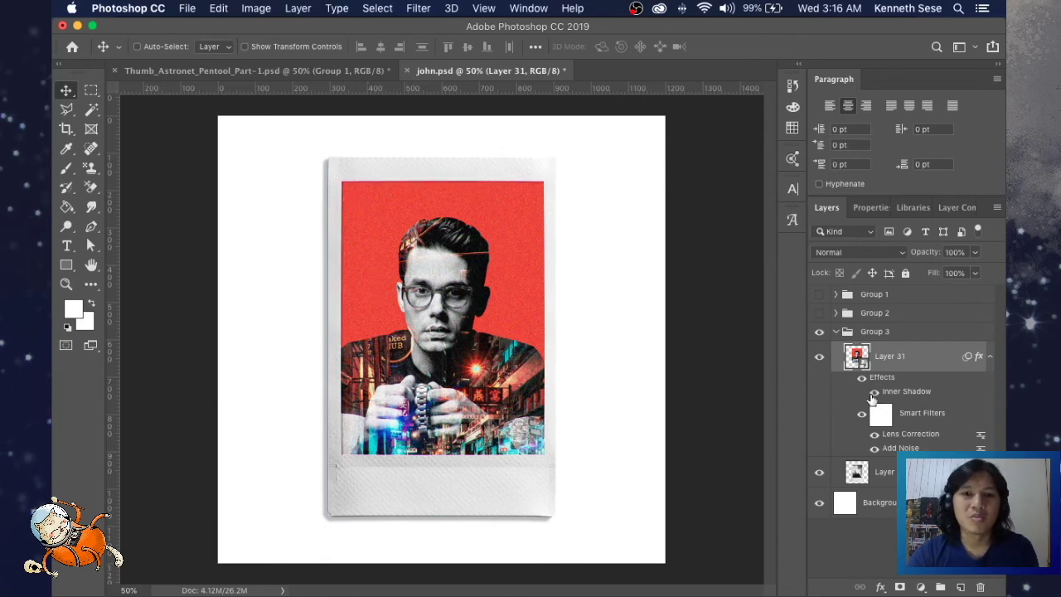
pyautogui.click(874, 393)
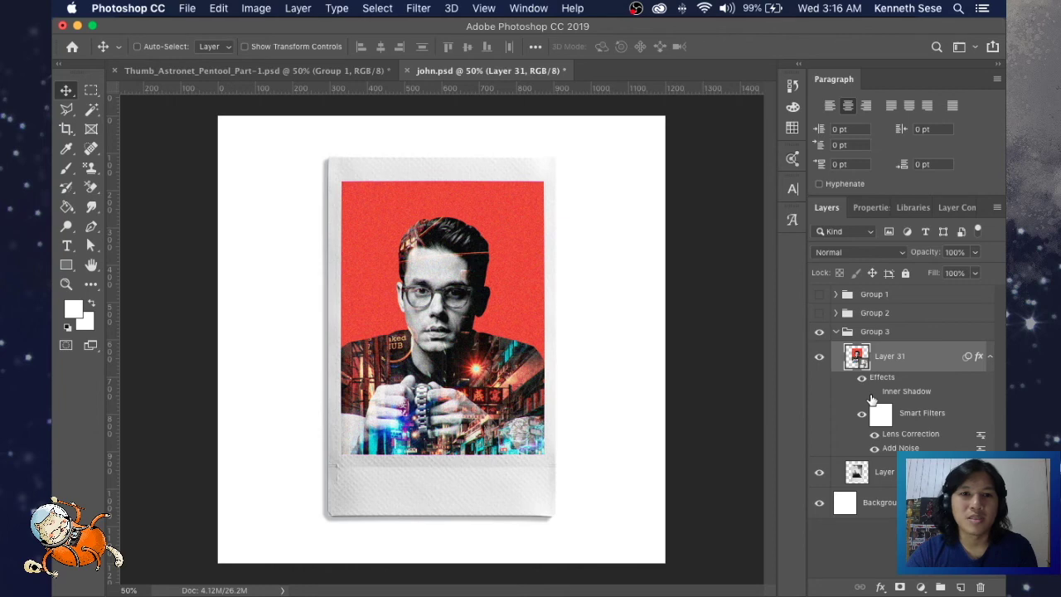
pyautogui.click(874, 393)
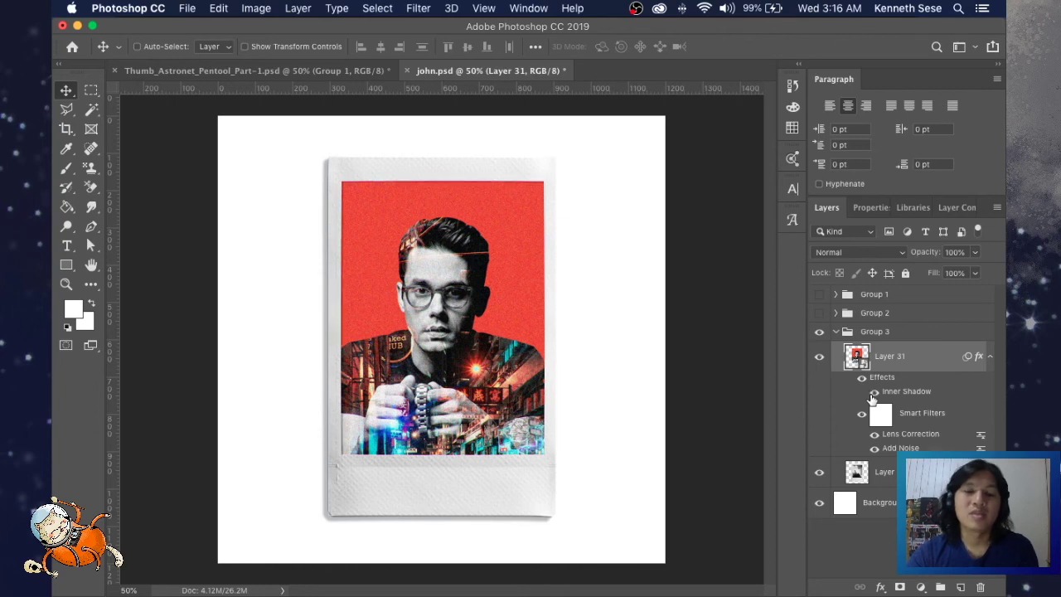